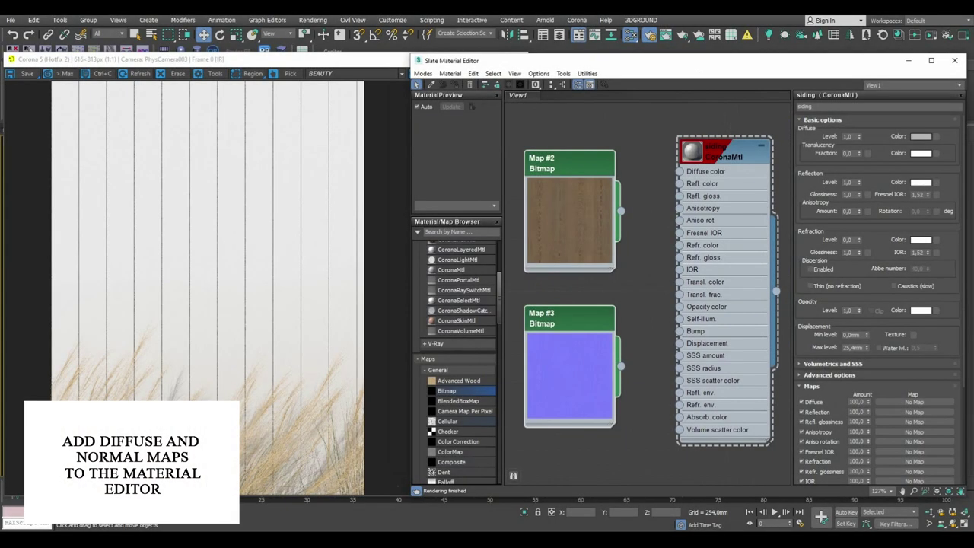
Step: Clear space in View1 and drop a CoronaColor map node (Map #4) beside the CoronaMtl
{"action": "scroll", "coordinate": [745, 264], "scroll_direction": "down", "scroll_amount": 3}
{"action": "middle_click_drag", "start_coordinate": [663, 256], "coordinate": [721, 226]}
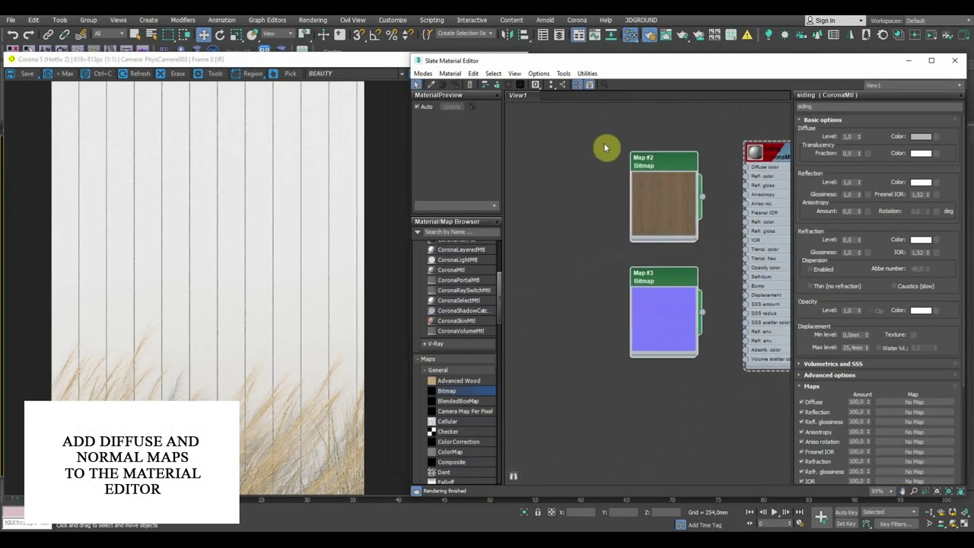
{"action": "middle_click_drag", "start_coordinate": [707, 348], "coordinate": [562, 454]}
{"action": "middle_click_drag", "start_coordinate": [630, 370], "coordinate": [591, 381]}
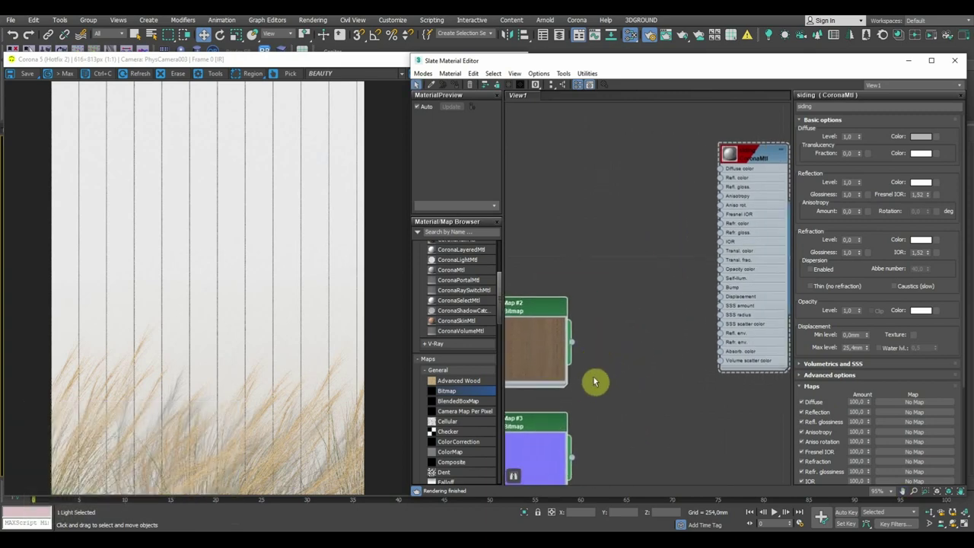
{"action": "scroll", "coordinate": [458, 430], "scroll_direction": "down", "scroll_amount": 5}
{"action": "scroll", "coordinate": [459, 427], "scroll_direction": "down", "scroll_amount": 5}
{"action": "scroll", "coordinate": [468, 403], "scroll_direction": "down", "scroll_amount": 5}
{"action": "left_click_drag", "start_coordinate": [474, 357], "coordinate": [595, 169]}
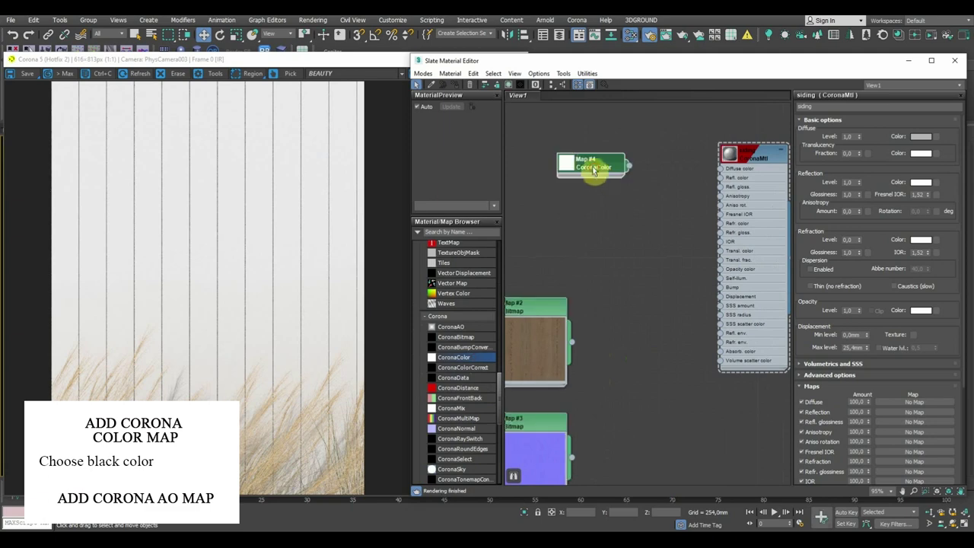
Step: Set the CoronaColor map's solid colour to black
{"action": "double_click", "coordinate": [590, 166]}
{"action": "left_click", "coordinate": [865, 137]}
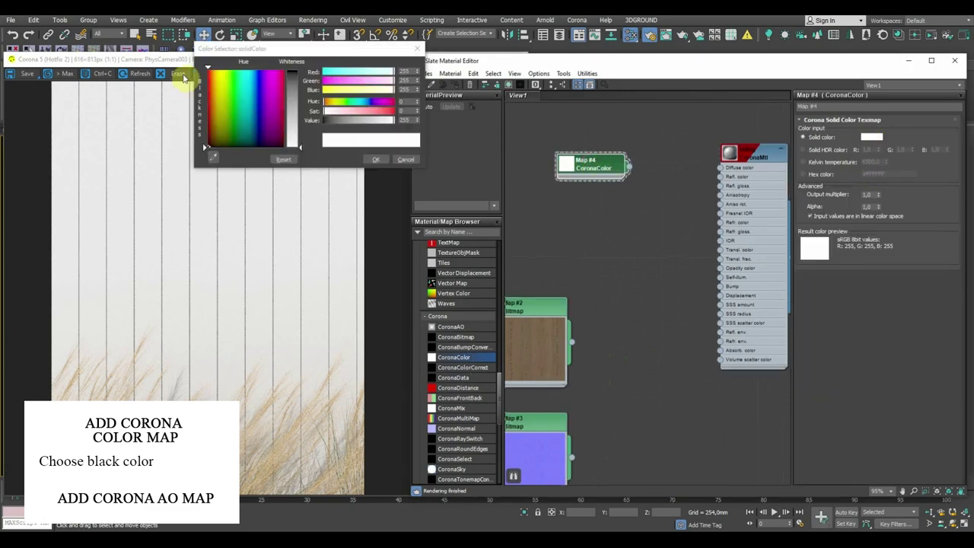
{"action": "left_click_drag", "start_coordinate": [290, 73], "coordinate": [397, 137]}
{"action": "left_click", "coordinate": [375, 159]}
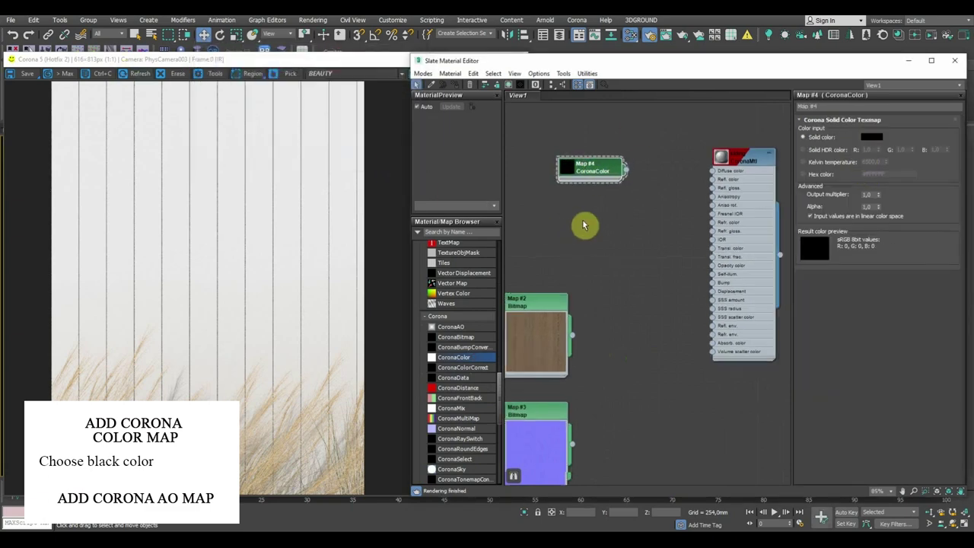
Step: Add a CoronaAO map node (Map #5) next to the black colour node
{"action": "scroll", "coordinate": [583, 224], "scroll_direction": "down", "scroll_amount": 2}
{"action": "left_click_drag", "start_coordinate": [629, 184], "coordinate": [563, 178]}
{"action": "scroll", "coordinate": [479, 319], "scroll_direction": "up", "scroll_amount": 3}
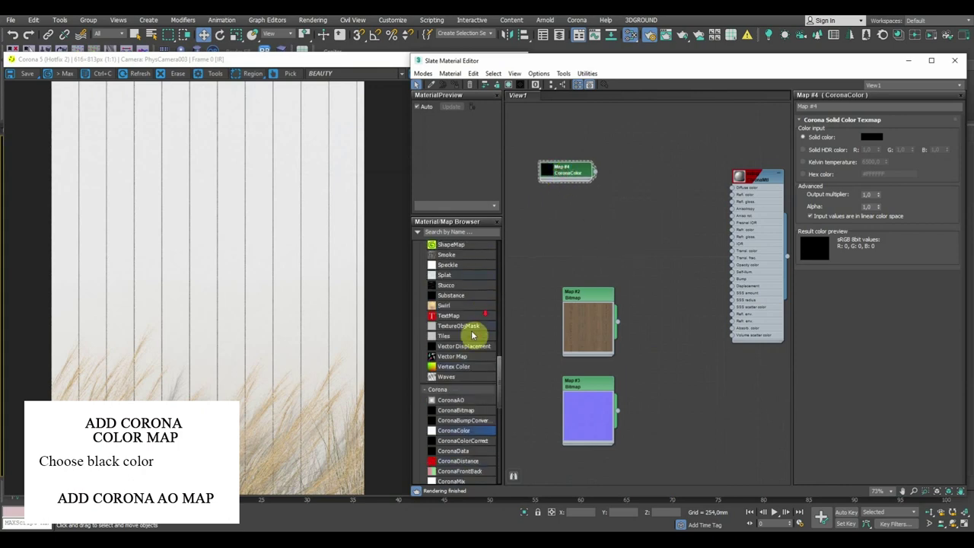
{"action": "left_click_drag", "start_coordinate": [455, 400], "coordinate": [572, 213]}
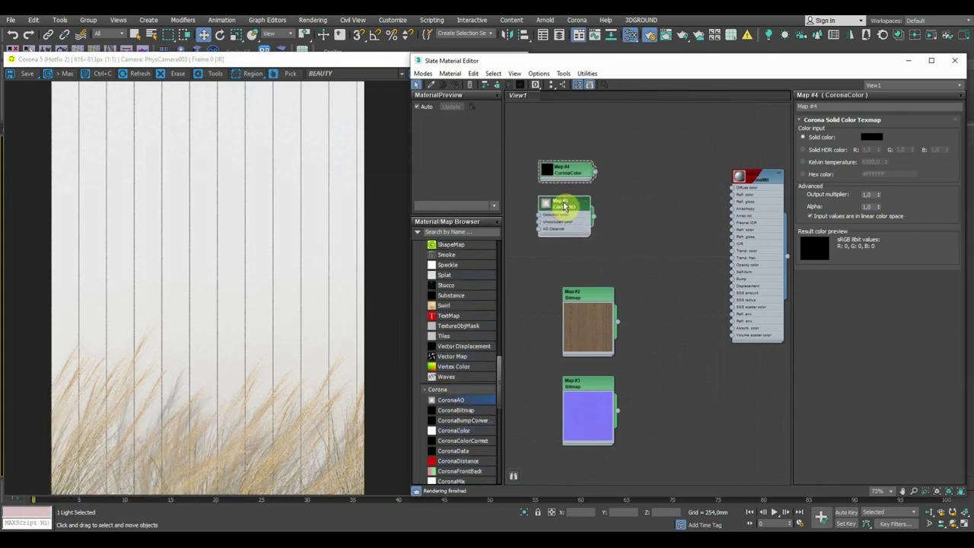
{"action": "double_click", "coordinate": [567, 207]}
Step: Wire CoronaAO into Diffuse color with max distance 15,0 mm, colour spread 0,2, Outside + Inside
{"action": "left_click_drag", "start_coordinate": [595, 220], "coordinate": [732, 189]}
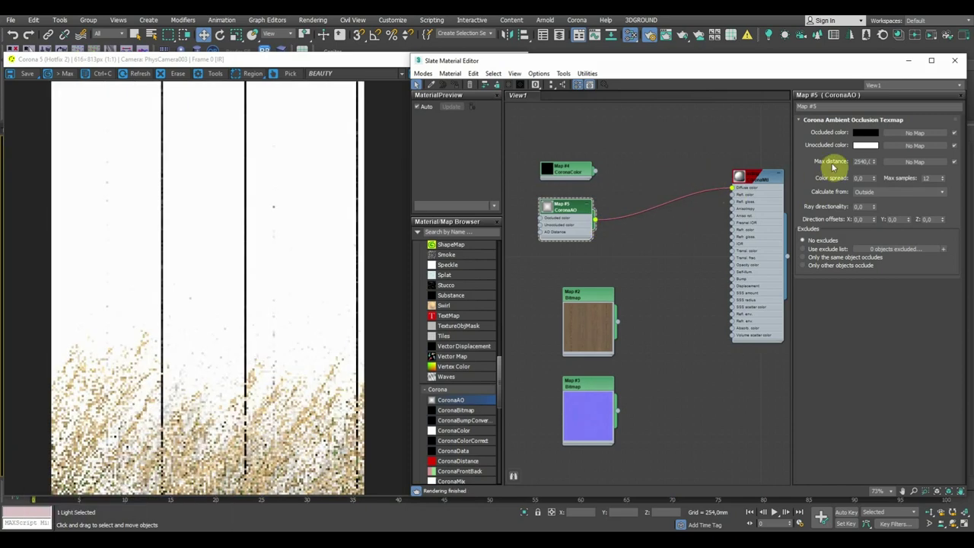
{"action": "left_click_drag", "start_coordinate": [858, 160], "coordinate": [884, 159]}
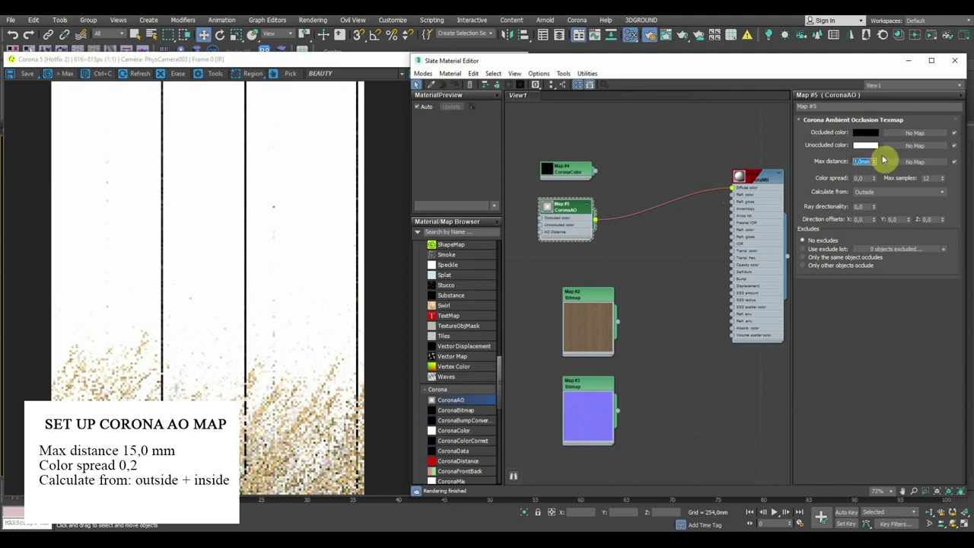
{"action": "type", "text": "15"}
{"action": "key", "text": "Return"}
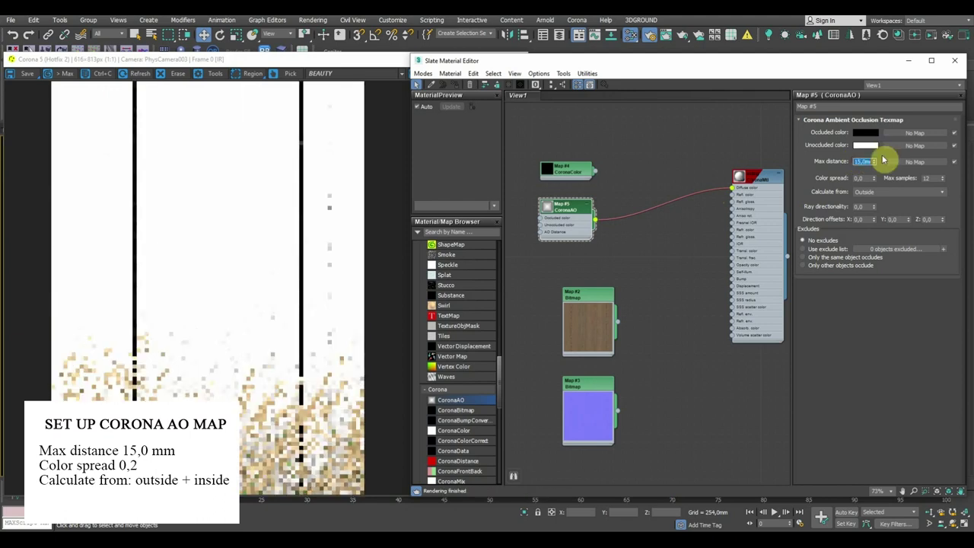
{"action": "double_click", "coordinate": [865, 178]}
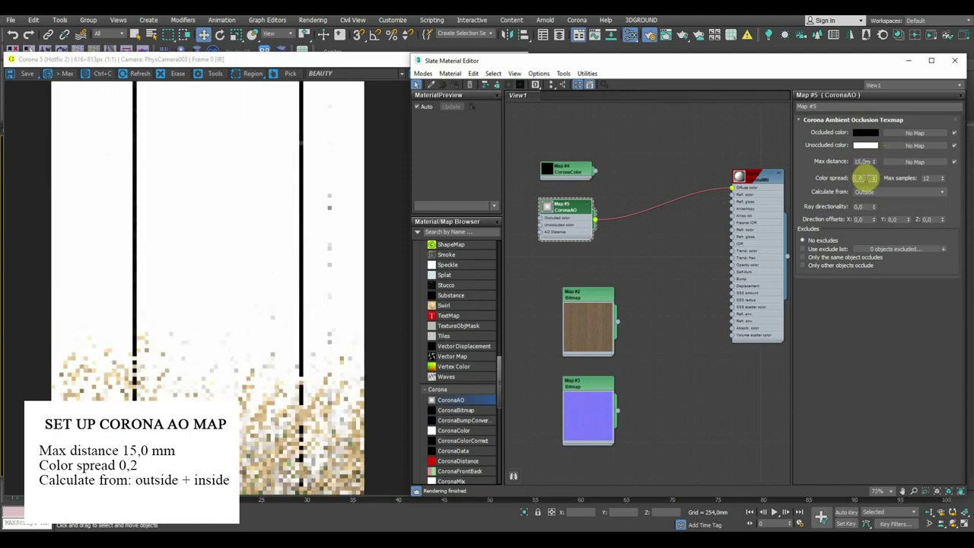
{"action": "type", "text": "0,2"}
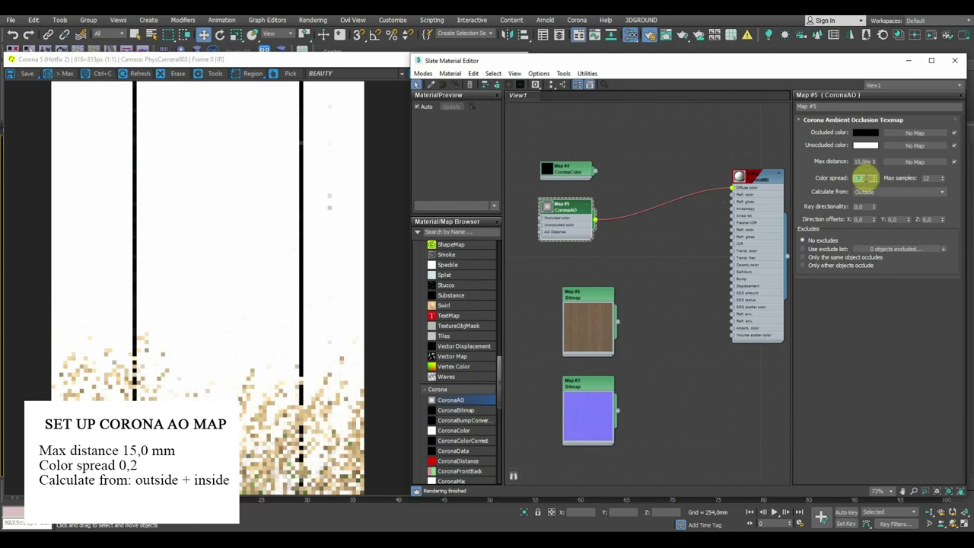
{"action": "left_click", "coordinate": [877, 192]}
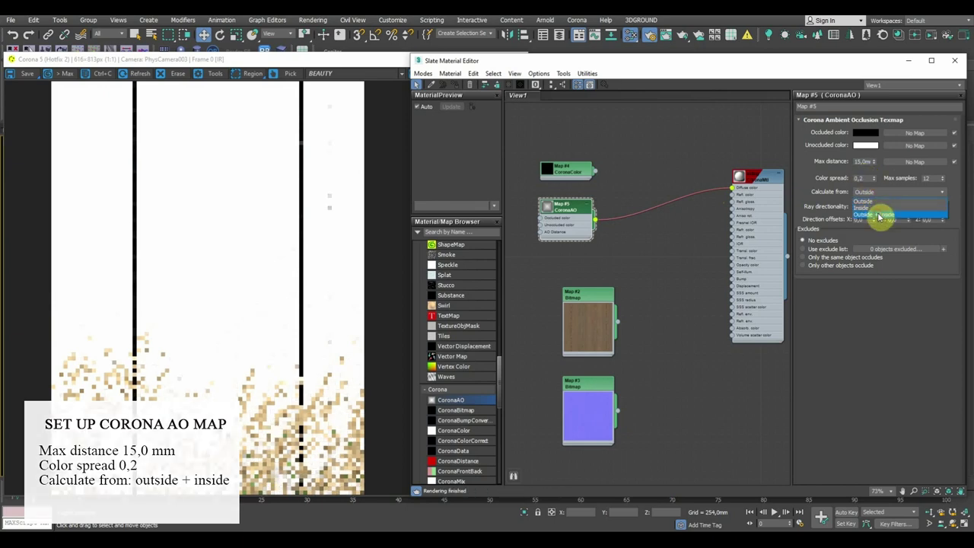
{"action": "left_click", "coordinate": [879, 217]}
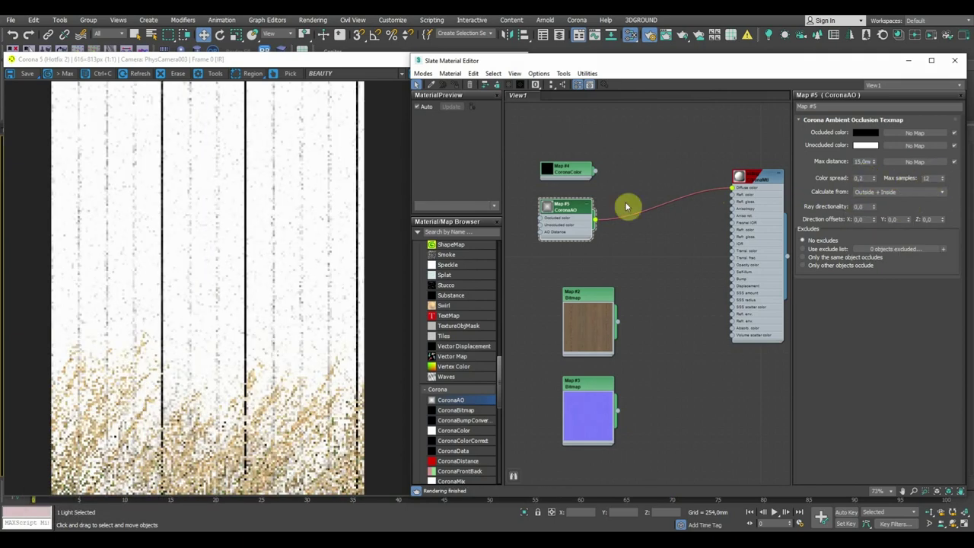
{"action": "scroll", "coordinate": [200, 252], "scroll_direction": "up", "scroll_amount": 1}
{"action": "scroll", "coordinate": [198, 255], "scroll_direction": "up", "scroll_amount": 2}
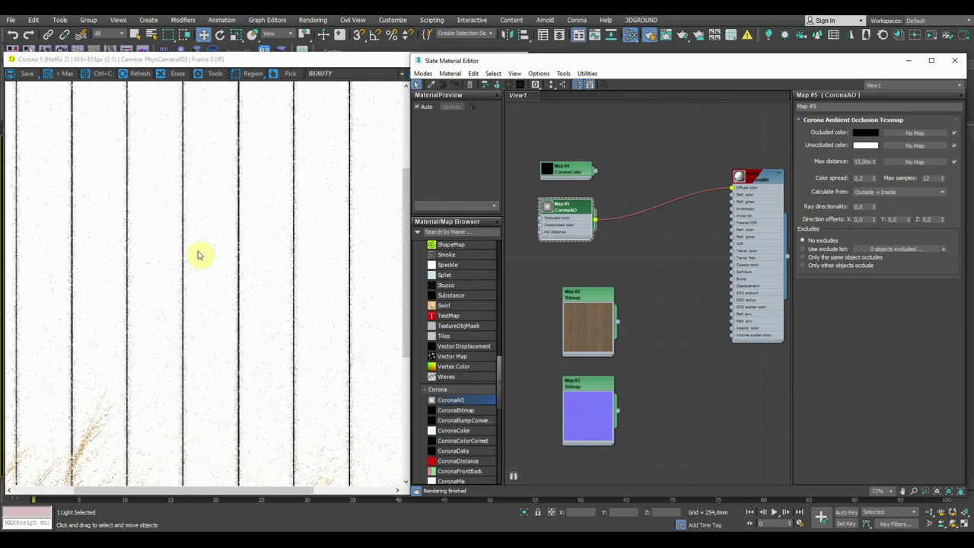
{"action": "scroll", "coordinate": [255, 240], "scroll_direction": "up", "scroll_amount": 1}
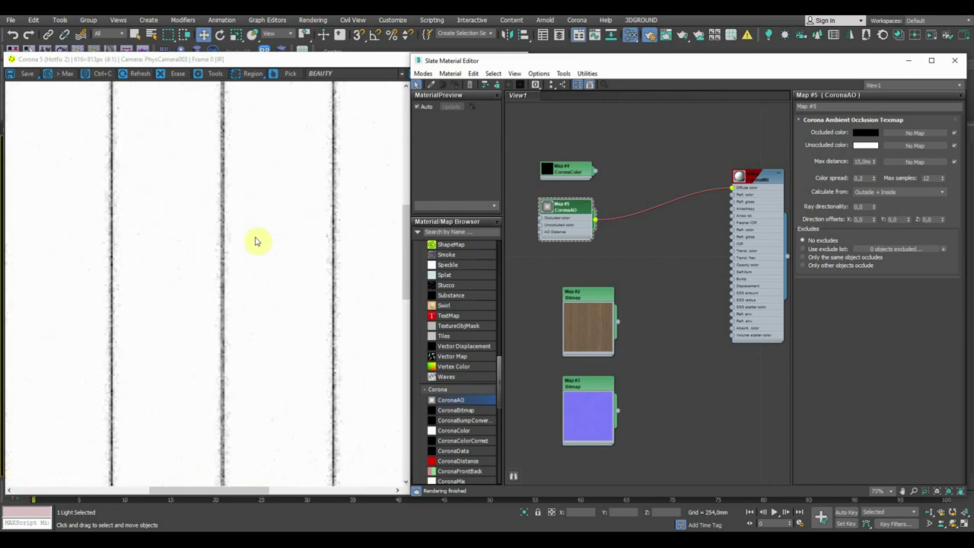
{"action": "scroll", "coordinate": [255, 241], "scroll_direction": "down", "scroll_amount": 2}
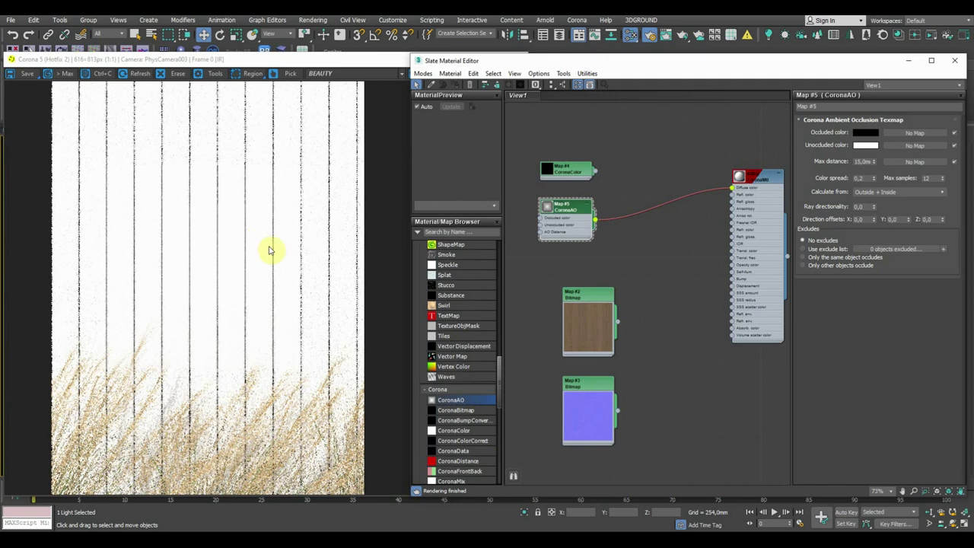
{"action": "scroll", "coordinate": [472, 343], "scroll_direction": "up", "scroll_amount": 2}
{"action": "scroll", "coordinate": [458, 359], "scroll_direction": "up", "scroll_amount": 2}
{"action": "scroll", "coordinate": [458, 359], "scroll_direction": "up", "scroll_amount": 5}
Step: Add a two-layer Composite map: black CoronaColor on Layer 1, CoronaAO on Layer 2
{"action": "left_click_drag", "start_coordinate": [457, 363], "coordinate": [659, 173]}
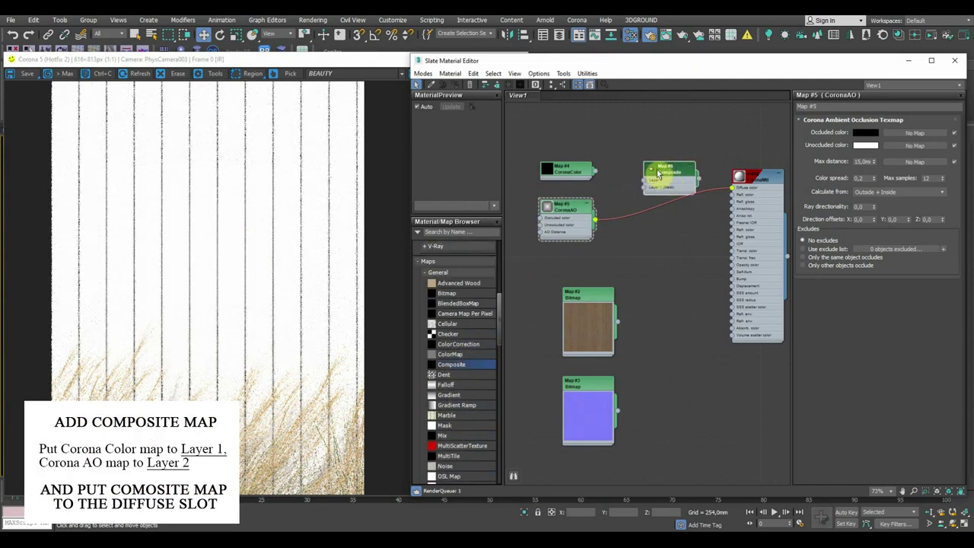
{"action": "double_click", "coordinate": [659, 174]}
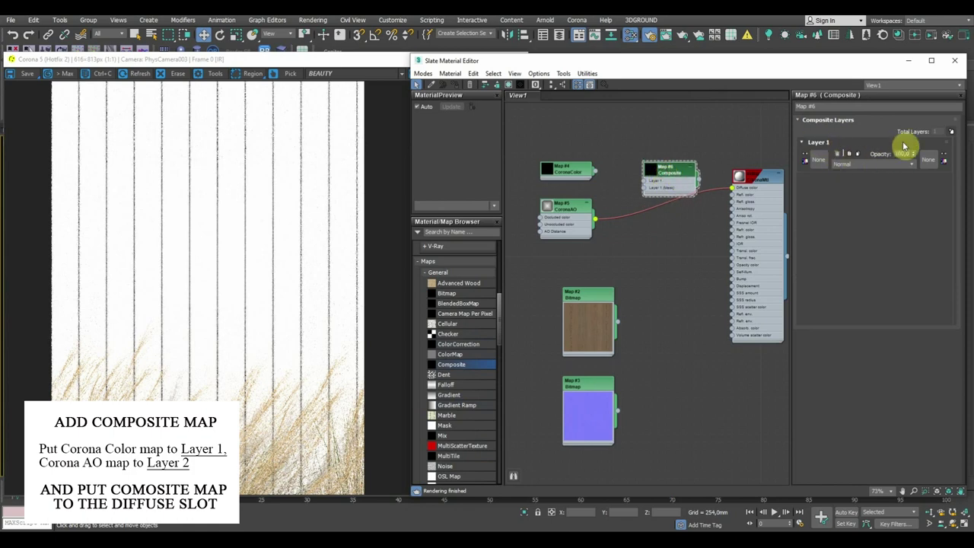
{"action": "left_click", "coordinate": [951, 132]}
{"action": "left_click_drag", "start_coordinate": [596, 171], "coordinate": [644, 180]}
{"action": "mouse_move", "coordinate": [596, 219]}
{"action": "left_mouse_down"}
{"action": "mouse_move", "coordinate": [645, 196]}
{"action": "mouse_move", "coordinate": [736, 189]}
{"action": "left_mouse_up"}
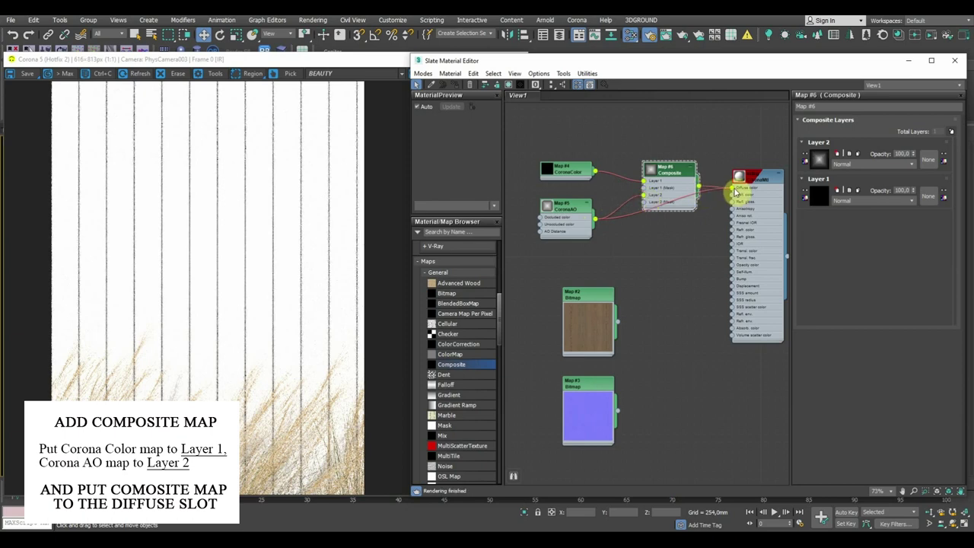
{"action": "left_click", "coordinate": [860, 164]}
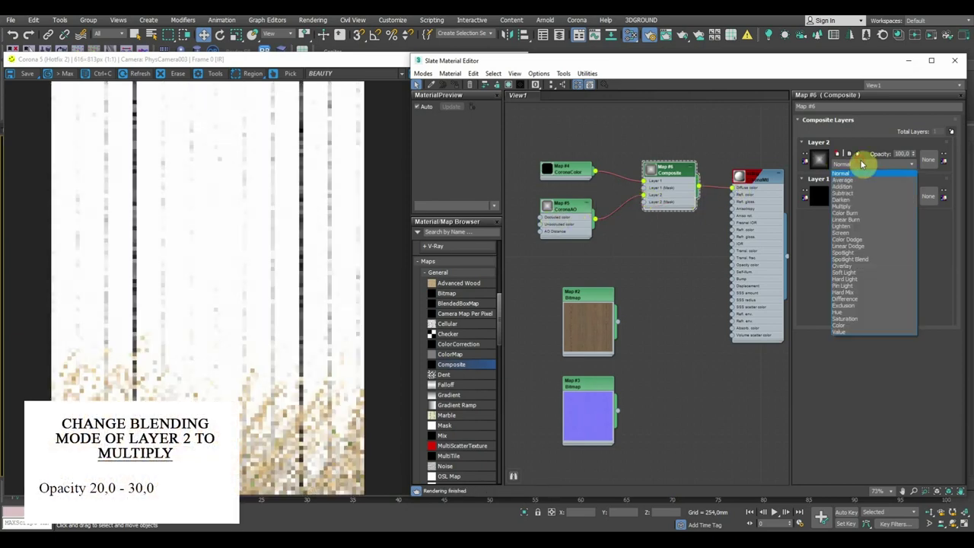
Step: Set Composite Layer 2 to Multiply blending at opacity 20
{"action": "left_click", "coordinate": [854, 206]}
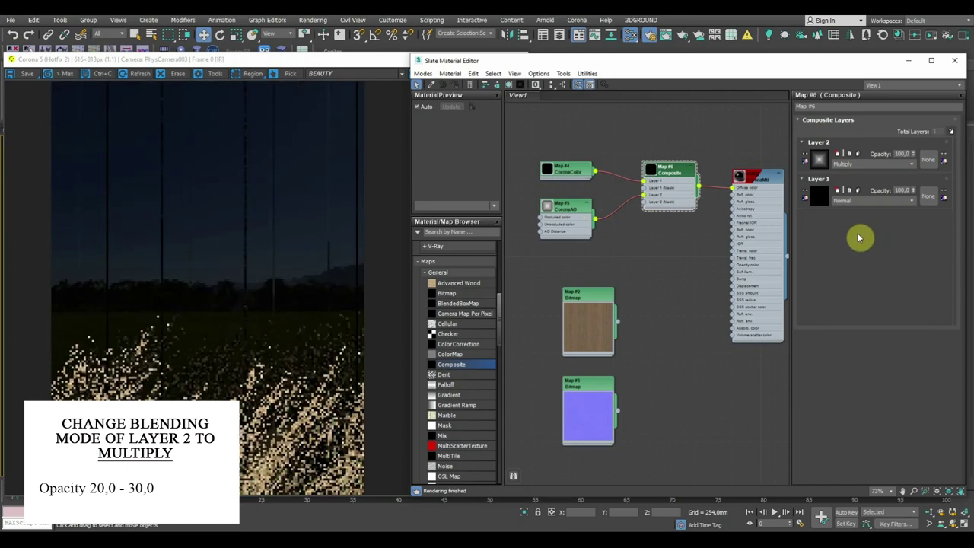
{"action": "left_click", "coordinate": [899, 155]}
{"action": "type", "text": "20"}
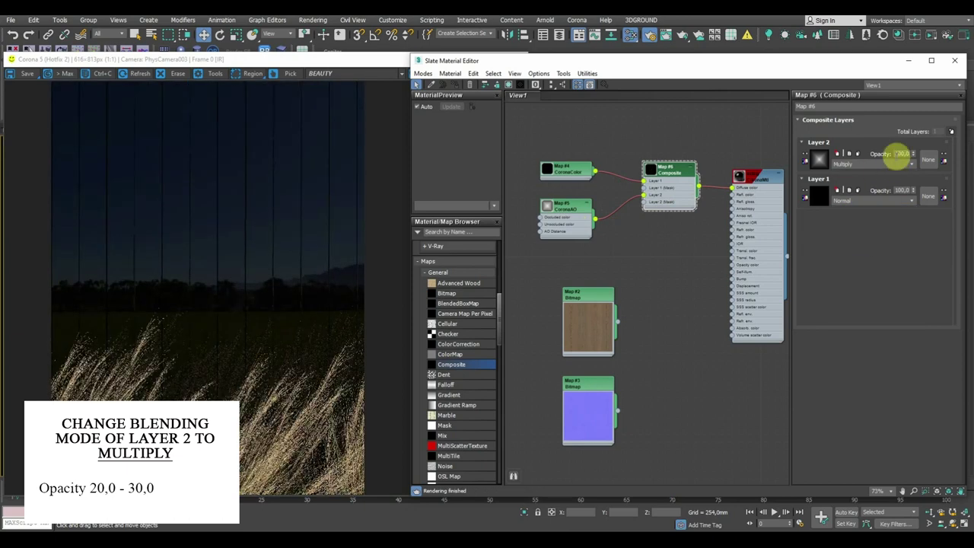
{"action": "double_click", "coordinate": [898, 154]}
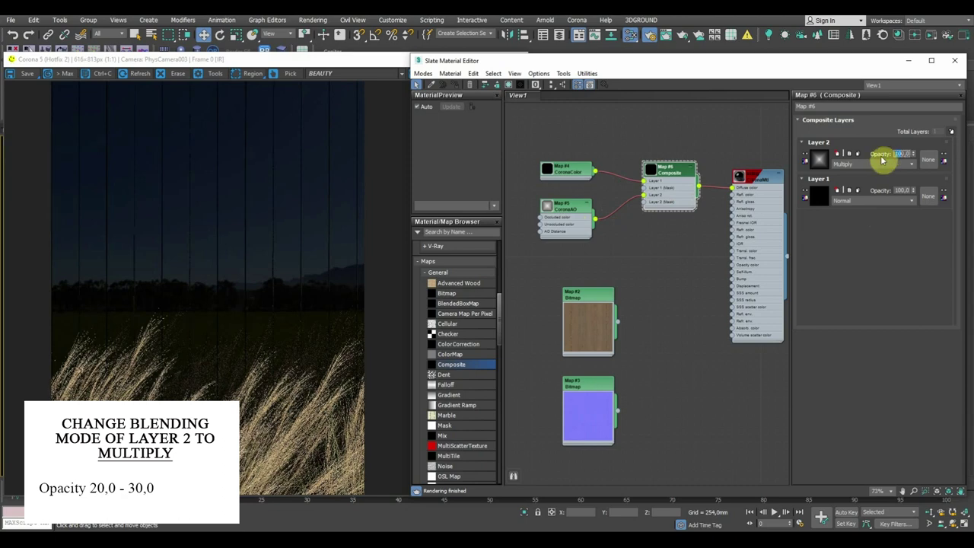
{"action": "type", "text": "20"}
{"action": "key", "text": "Return"}
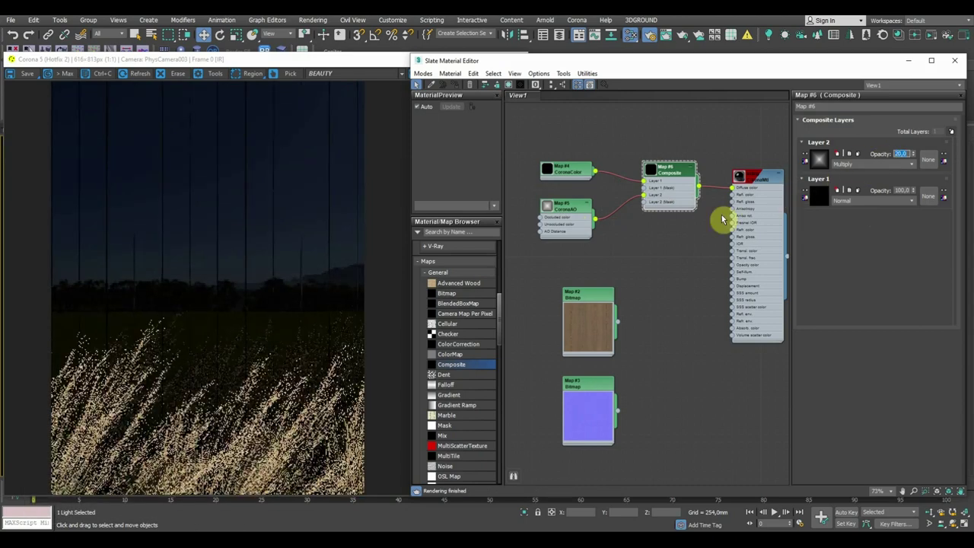
Step: Add a Color Correction map and feed the wood bitmap (Map #2) into it
{"action": "left_click_drag", "start_coordinate": [609, 315], "coordinate": [586, 294]}
{"action": "scroll", "coordinate": [472, 348], "scroll_direction": "up", "scroll_amount": 2}
{"action": "scroll", "coordinate": [466, 348], "scroll_direction": "up", "scroll_amount": 2}
{"action": "scroll", "coordinate": [466, 385], "scroll_direction": "up", "scroll_amount": 1}
{"action": "scroll", "coordinate": [466, 387], "scroll_direction": "down", "scroll_amount": 2}
{"action": "left_click", "coordinate": [465, 441]}
{"action": "left_click_drag", "start_coordinate": [647, 274], "coordinate": [672, 261]}
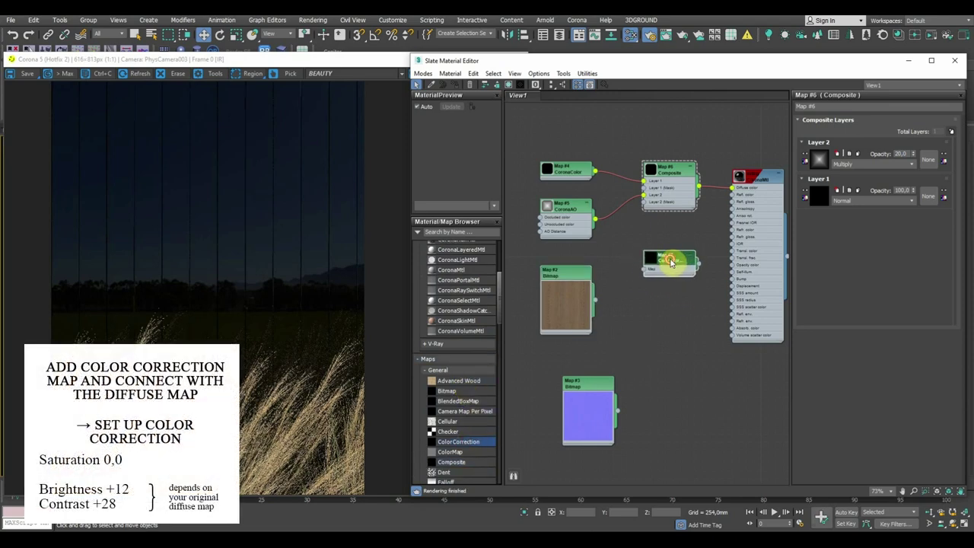
{"action": "double_click", "coordinate": [670, 261]}
{"action": "left_click_drag", "start_coordinate": [594, 299], "coordinate": [645, 270]}
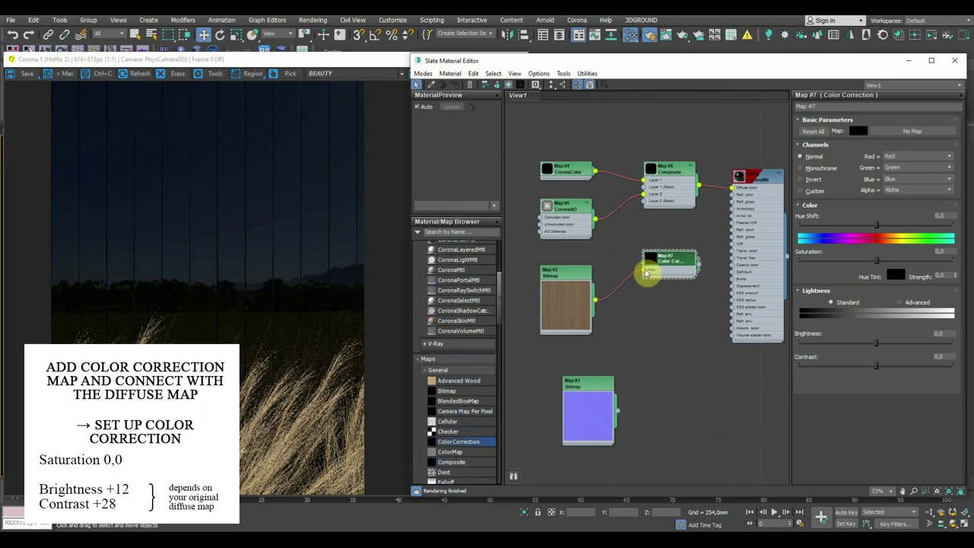
{"action": "double_click", "coordinate": [651, 261]}
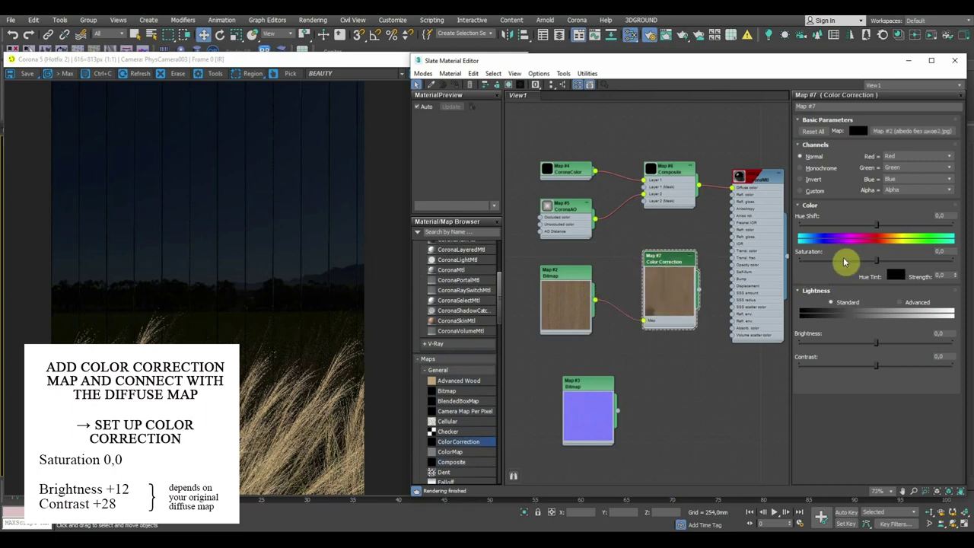
Step: Set the correction to saturation -100, brightness 12, contrast 28 and wire it to Refl. color
{"action": "left_click_drag", "start_coordinate": [876, 261], "coordinate": [797, 268]}
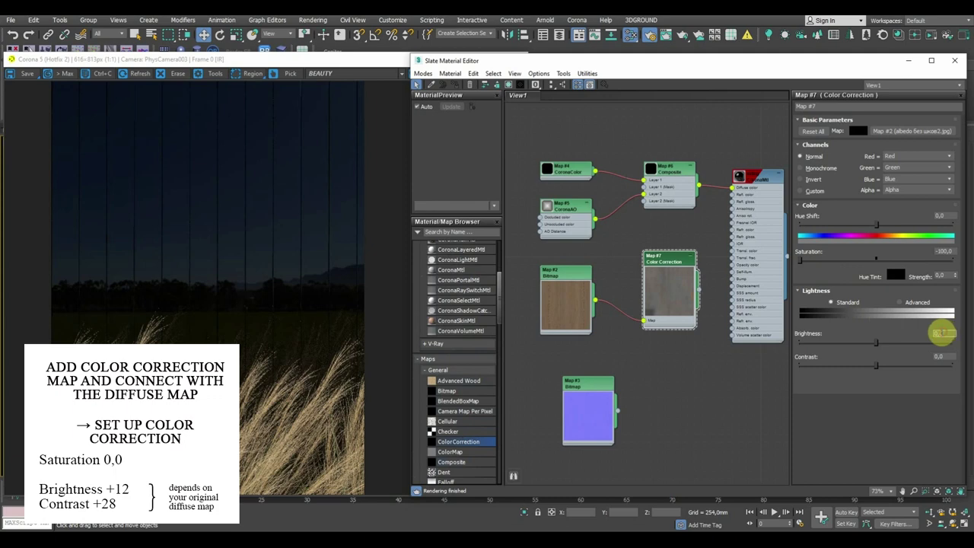
{"action": "double_click", "coordinate": [943, 334]}
{"action": "type", "text": "12"}
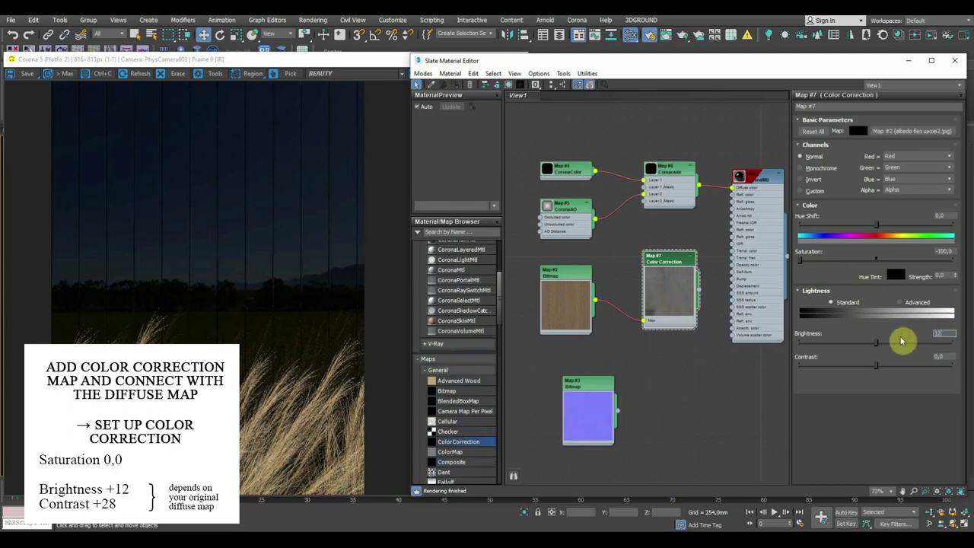
{"action": "double_click", "coordinate": [943, 356]}
{"action": "type", "text": "28"}
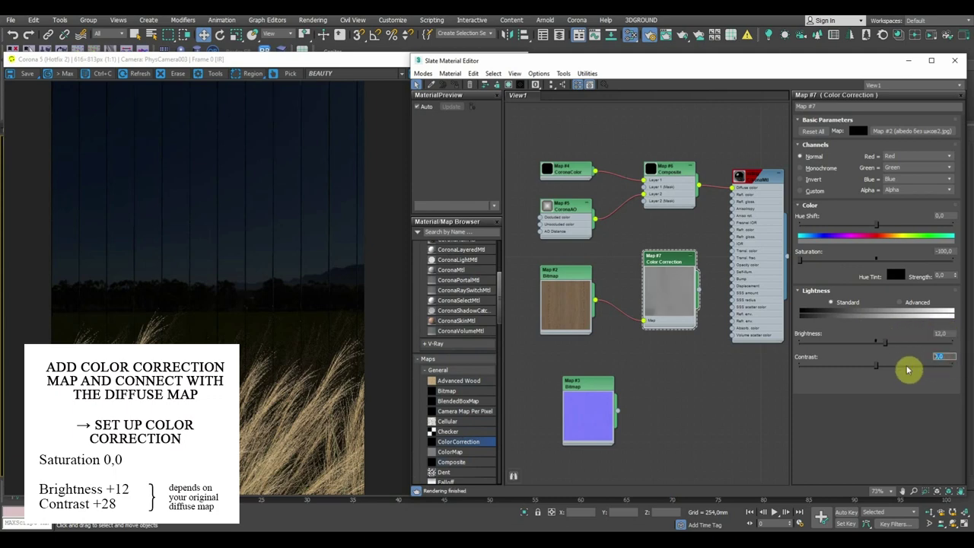
{"action": "double_click", "coordinate": [676, 288]}
{"action": "left_click_drag", "start_coordinate": [698, 266], "coordinate": [735, 199]}
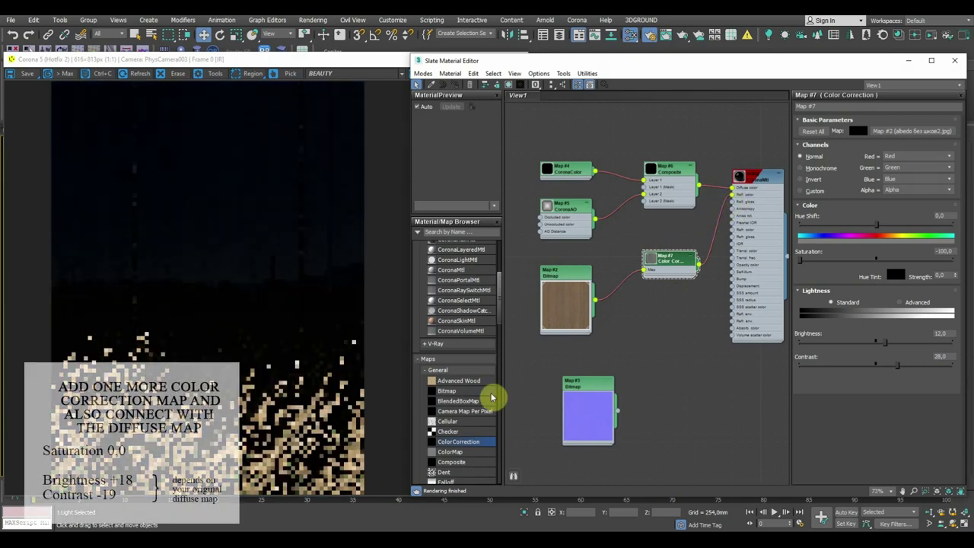
Step: Add a second Color Correction of the wood bitmap with brightness 18 and contrast -19
{"action": "left_click_drag", "start_coordinate": [465, 443], "coordinate": [681, 298]}
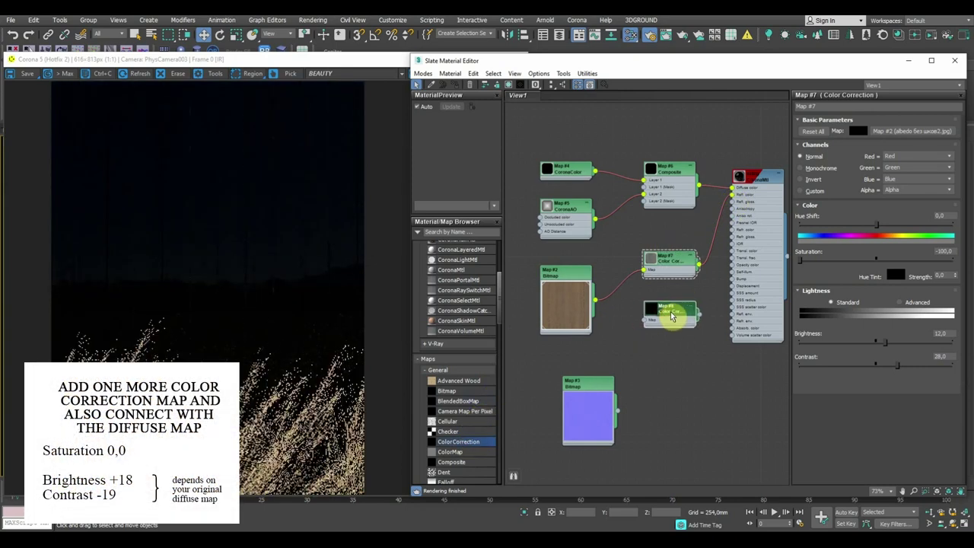
{"action": "left_click_drag", "start_coordinate": [595, 304], "coordinate": [647, 313]}
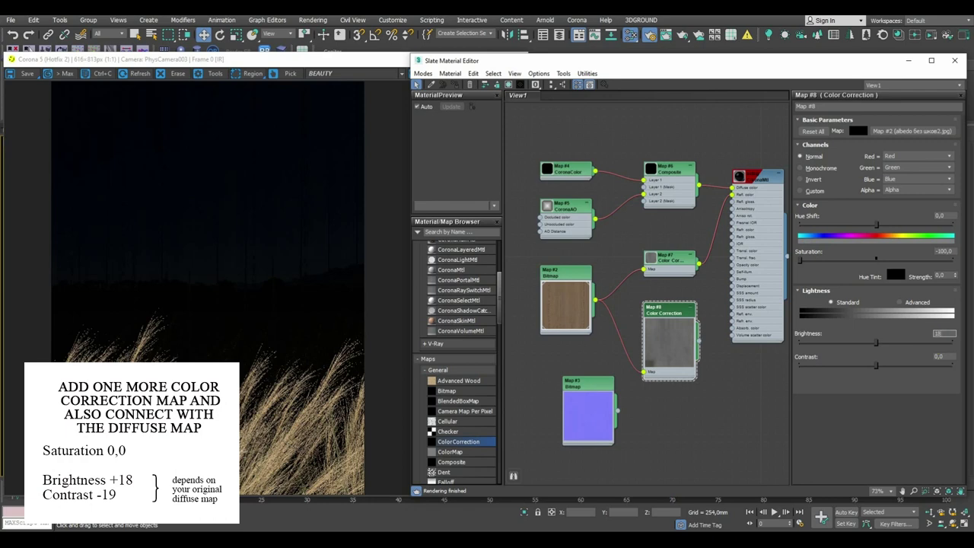
{"action": "key", "text": "Return"}
{"action": "left_click", "coordinate": [944, 355]}
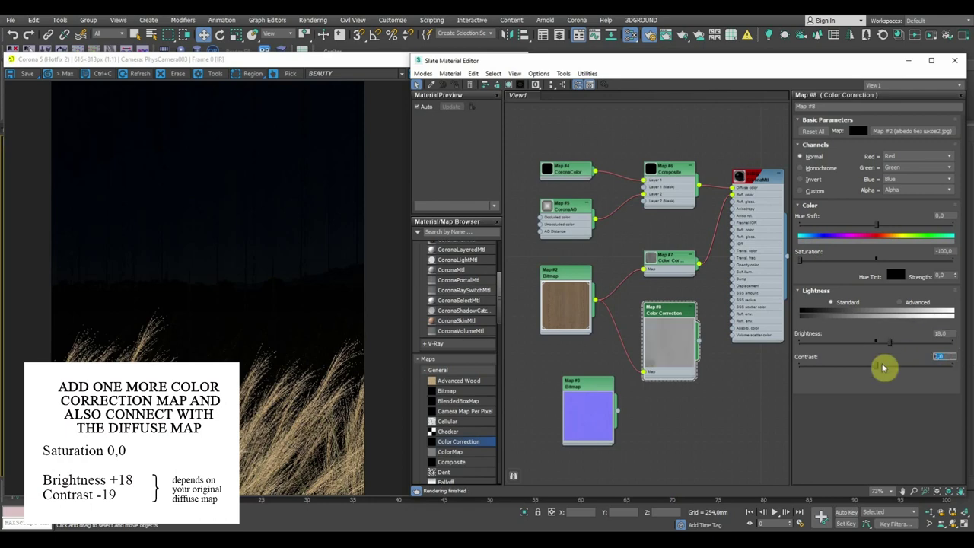
{"action": "type", "text": "-19"}
{"action": "key", "text": "Return"}
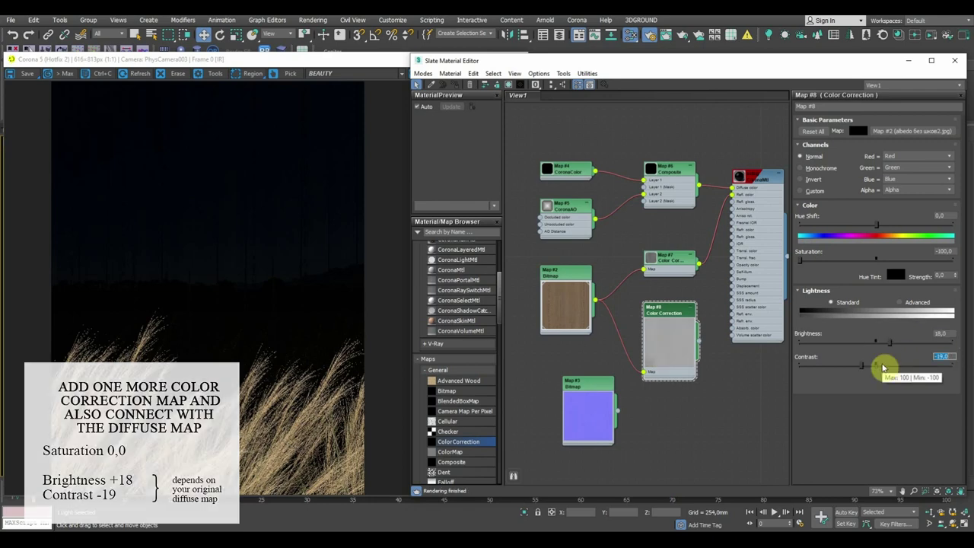
Step: Connect the second correction to Refl. gloss and collapse the correction and bitmap nodes
{"action": "double_click", "coordinate": [675, 344]}
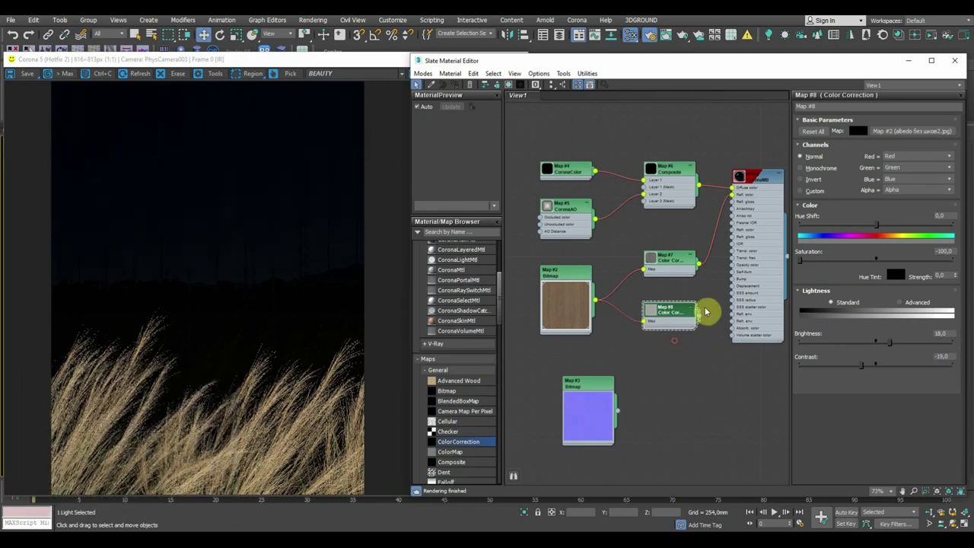
{"action": "left_click_drag", "start_coordinate": [700, 323], "coordinate": [734, 201]}
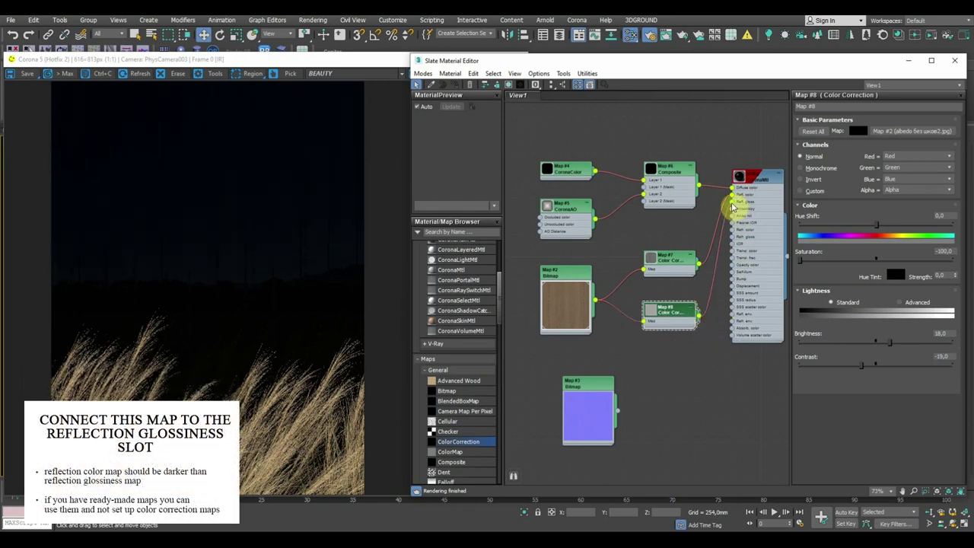
{"action": "double_click", "coordinate": [565, 315]}
{"action": "middle_click_drag", "start_coordinate": [565, 315], "coordinate": [546, 292]}
{"action": "double_click", "coordinate": [575, 389]}
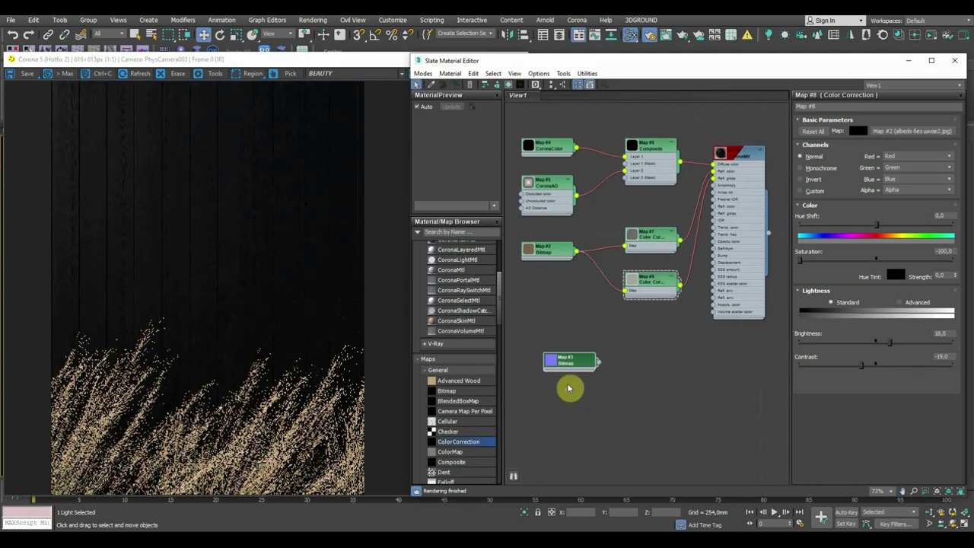
Step: Add a CoronaNormal map with Add gamma to input, fed by Map #3, driving Bump
{"action": "scroll", "coordinate": [473, 429], "scroll_direction": "down", "scroll_amount": 5}
{"action": "scroll", "coordinate": [474, 428], "scroll_direction": "down", "scroll_amount": 5}
{"action": "scroll", "coordinate": [472, 429], "scroll_direction": "down", "scroll_amount": 2}
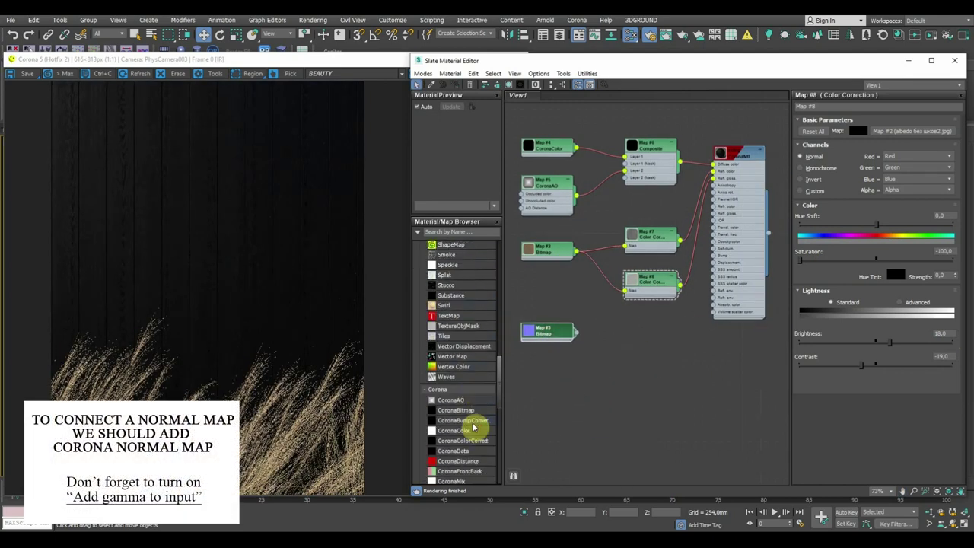
{"action": "scroll", "coordinate": [478, 384], "scroll_direction": "down", "scroll_amount": 4}
{"action": "scroll", "coordinate": [466, 387], "scroll_direction": "down", "scroll_amount": 2}
{"action": "left_click_drag", "start_coordinate": [456, 379], "coordinate": [639, 337]}
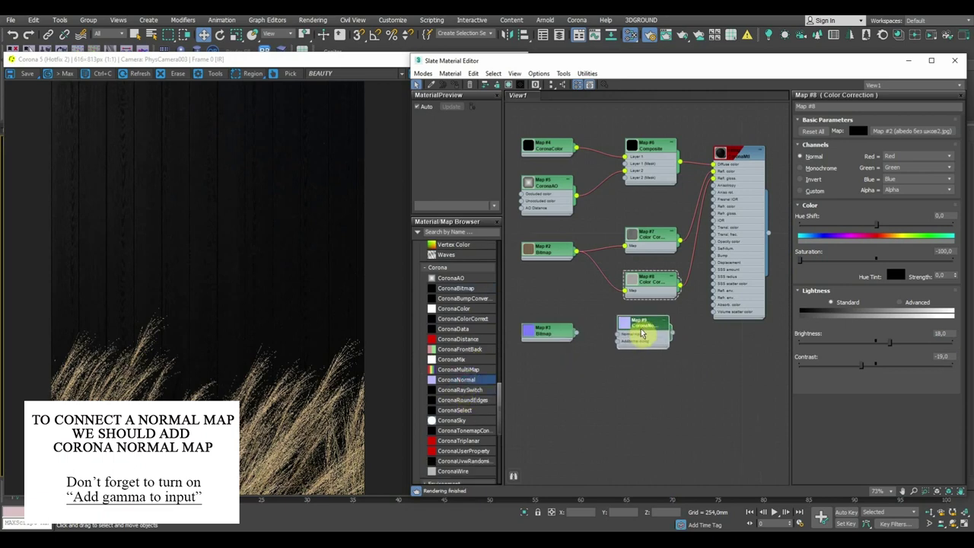
{"action": "double_click", "coordinate": [642, 333]}
{"action": "left_click", "coordinate": [894, 145]}
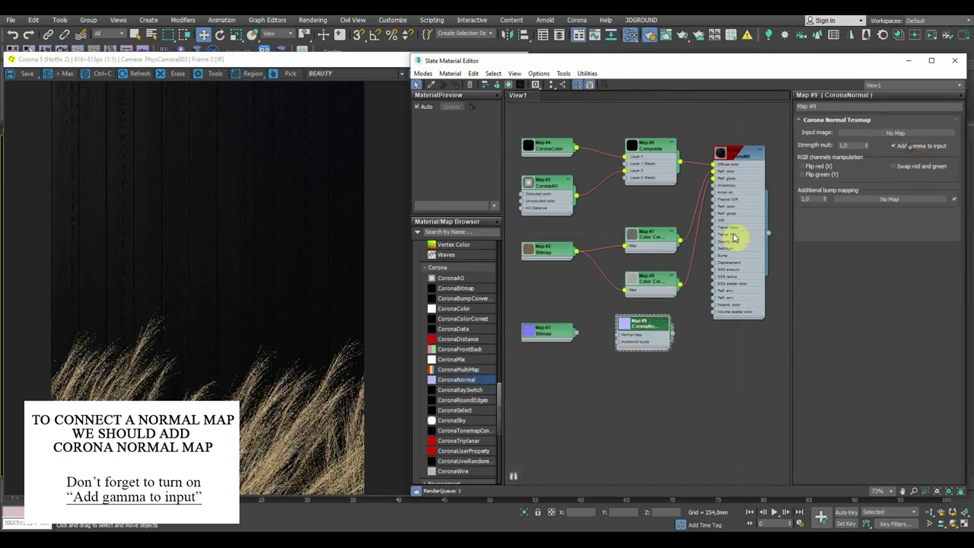
{"action": "left_click_drag", "start_coordinate": [586, 339], "coordinate": [619, 335]}
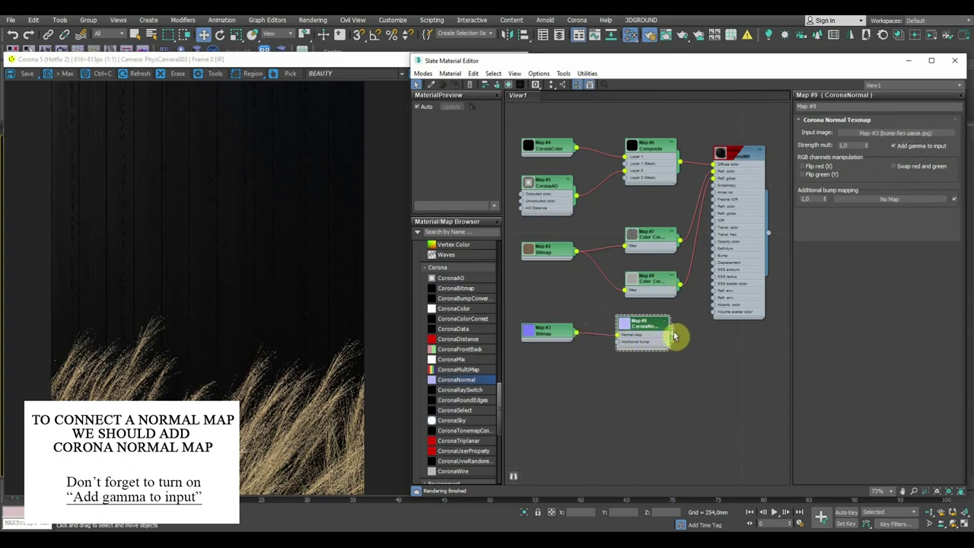
{"action": "left_click_drag", "start_coordinate": [674, 335], "coordinate": [716, 256]}
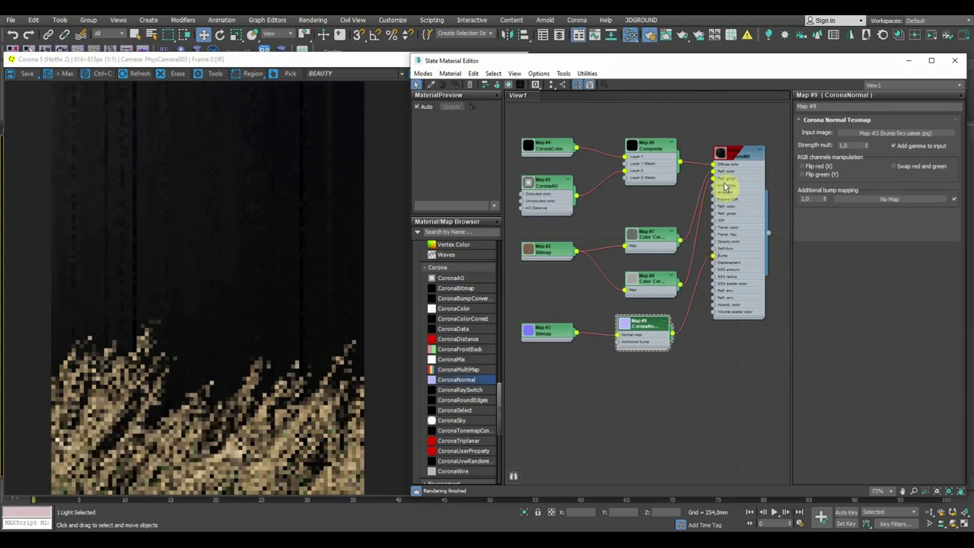
{"action": "double_click", "coordinate": [732, 155]}
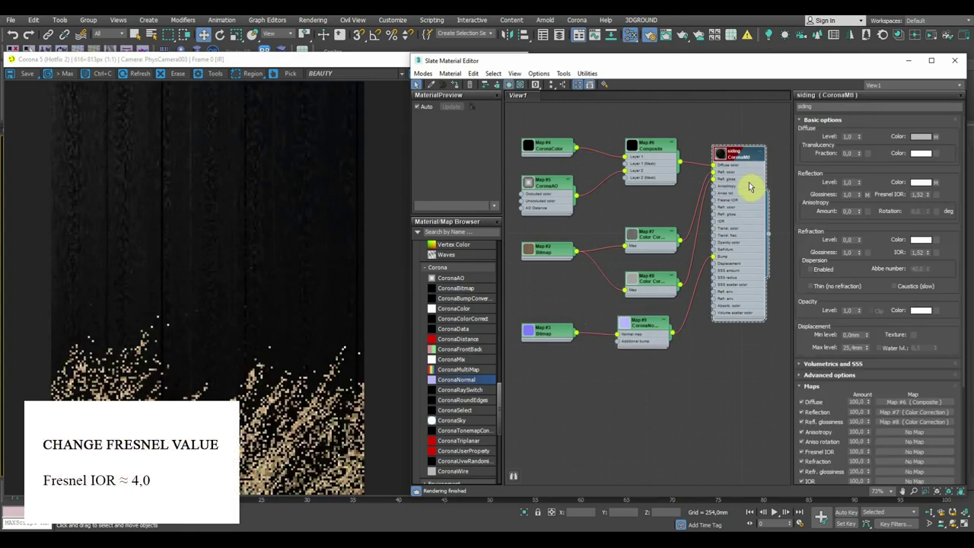
Step: Enter 4,0 in the CoronaMtl Reflection rollout's Fresnel IOR field
{"action": "double_click", "coordinate": [921, 195]}
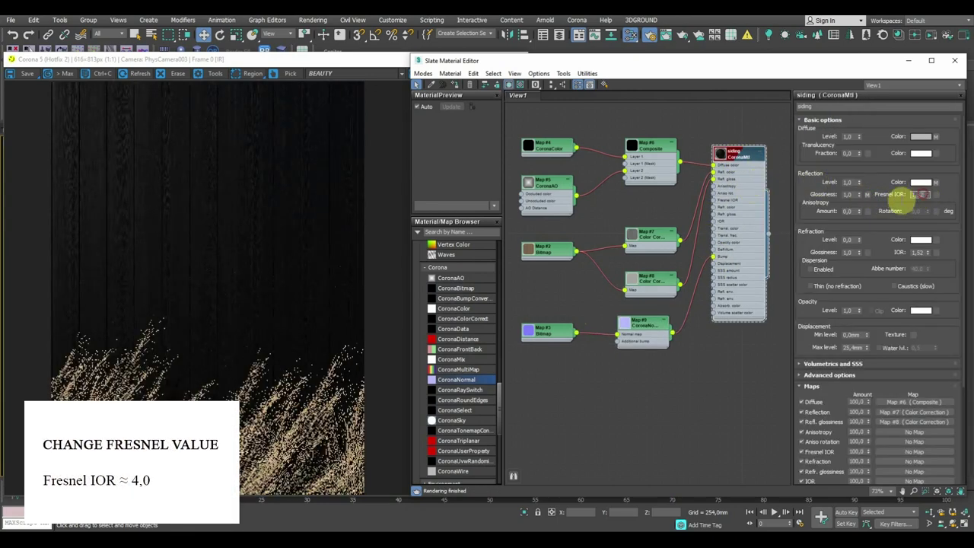
{"action": "type", "text": "4"}
{"action": "key", "text": "Return"}
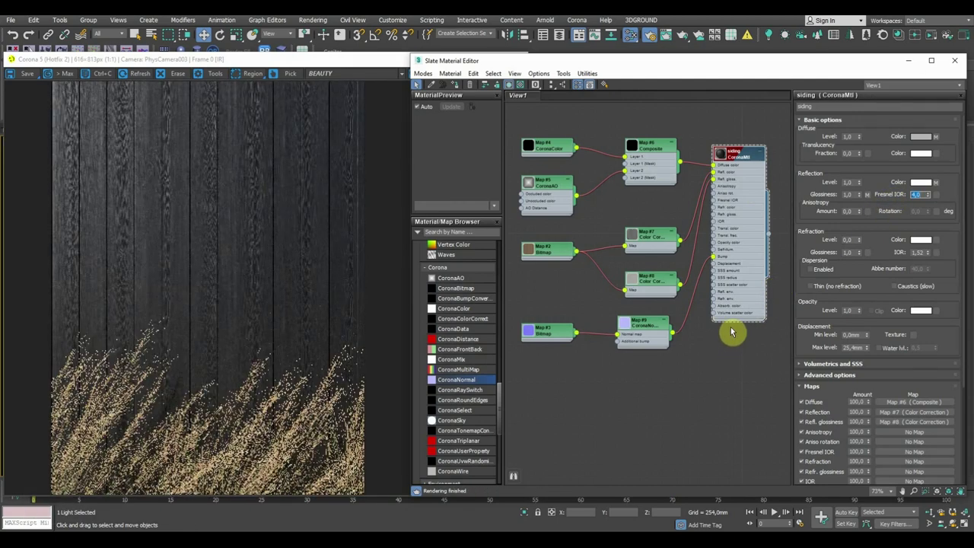
{"action": "scroll", "coordinate": [181, 190], "scroll_direction": "up", "scroll_amount": 1}
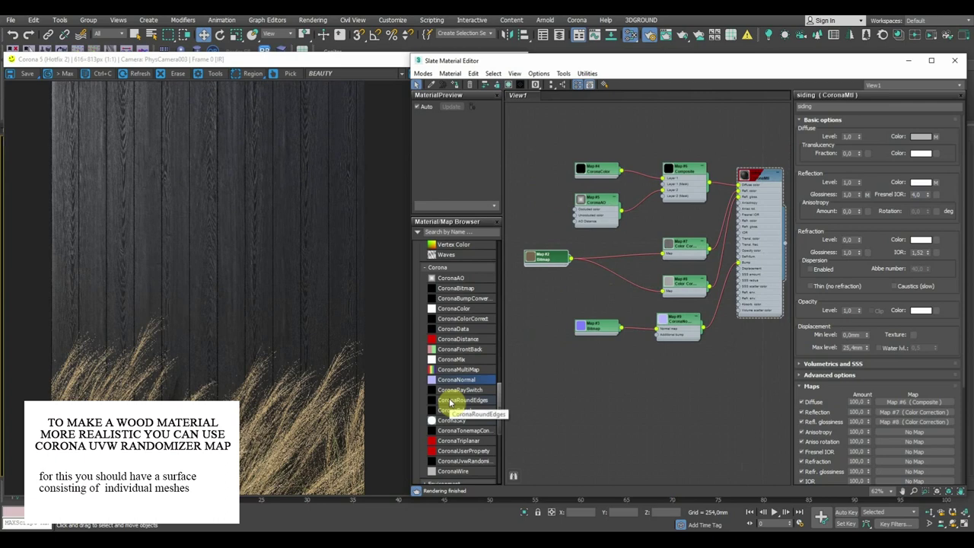
Step: Insert a CoronaUvwRandomizer between the wood bitmap and both corrections, set to Mesh Element mode
{"action": "scroll", "coordinate": [450, 402], "scroll_direction": "down", "scroll_amount": 1}
{"action": "left_click_drag", "start_coordinate": [472, 436], "coordinate": [617, 260]}
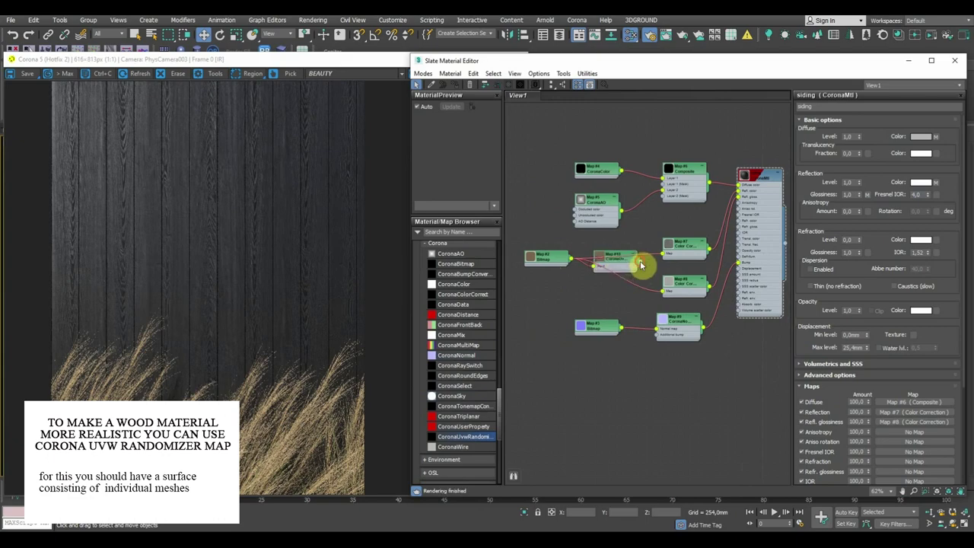
{"action": "mouse_move", "coordinate": [640, 261]}
{"action": "left_mouse_down"}
{"action": "mouse_move", "coordinate": [659, 252]}
{"action": "mouse_move", "coordinate": [662, 290]}
{"action": "left_mouse_up"}
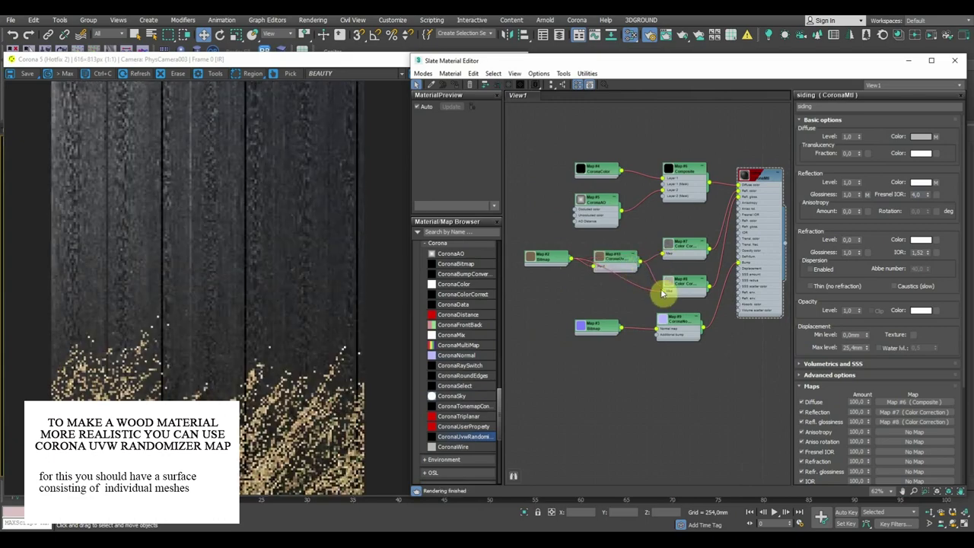
{"action": "scroll", "coordinate": [617, 240], "scroll_direction": "up", "scroll_amount": 1}
{"action": "double_click", "coordinate": [616, 239]}
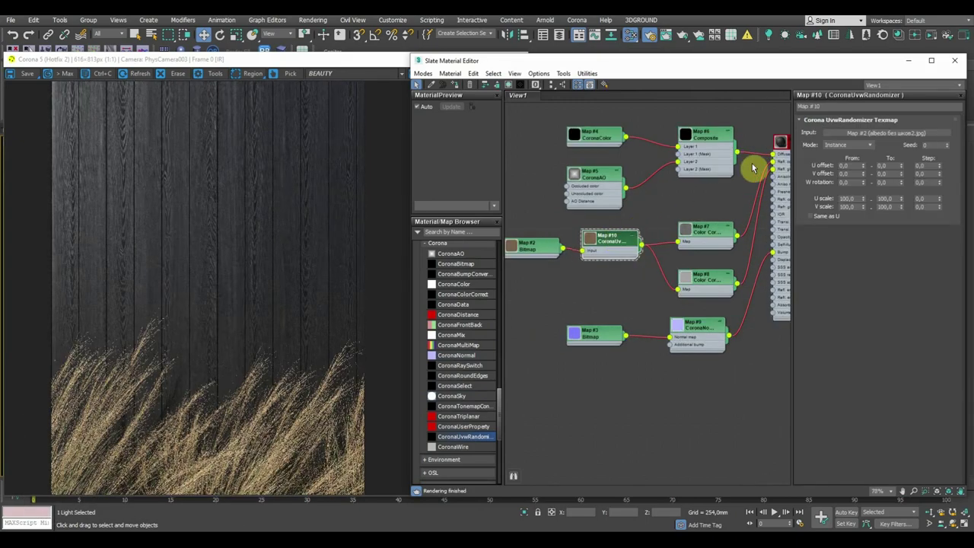
{"action": "left_click", "coordinate": [846, 144]}
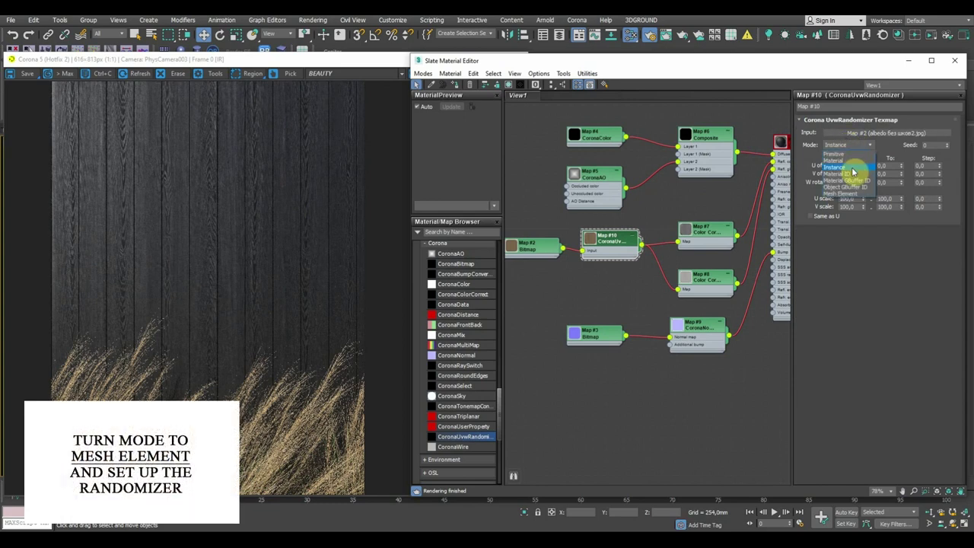
{"action": "left_click", "coordinate": [853, 194]}
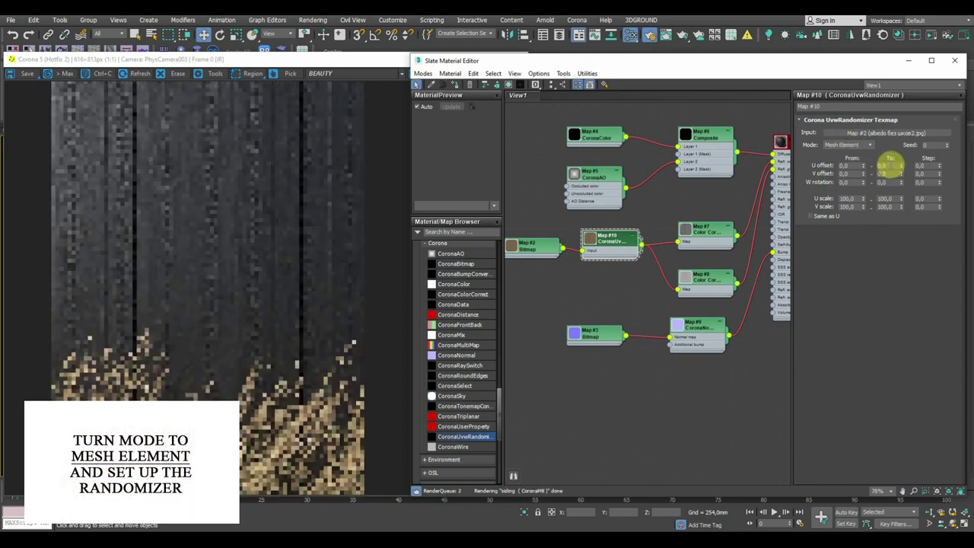
Step: Set the randomizer's U and V offsets to range up to 500 in steps of 100
{"action": "type", "text": "500"}
{"action": "key", "text": "Return"}
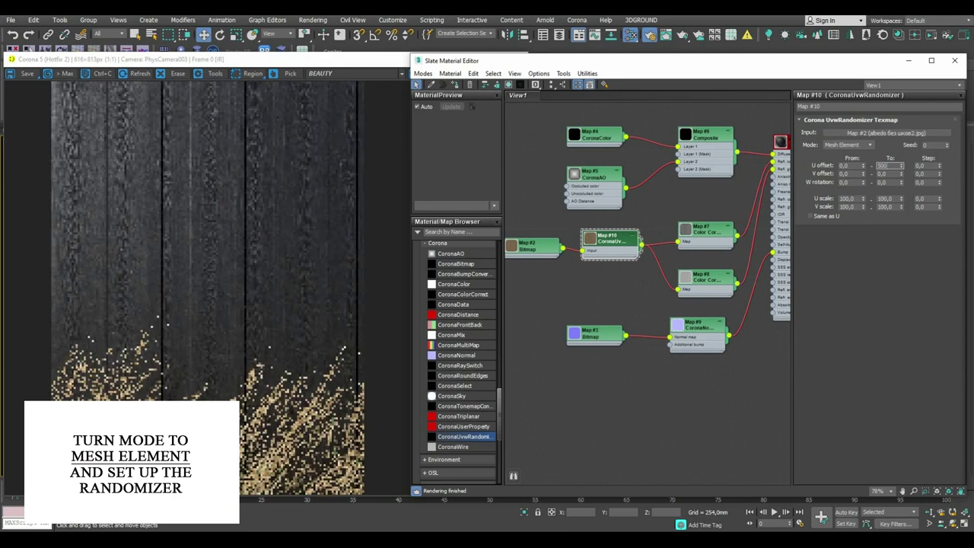
{"action": "double_click", "coordinate": [881, 173]}
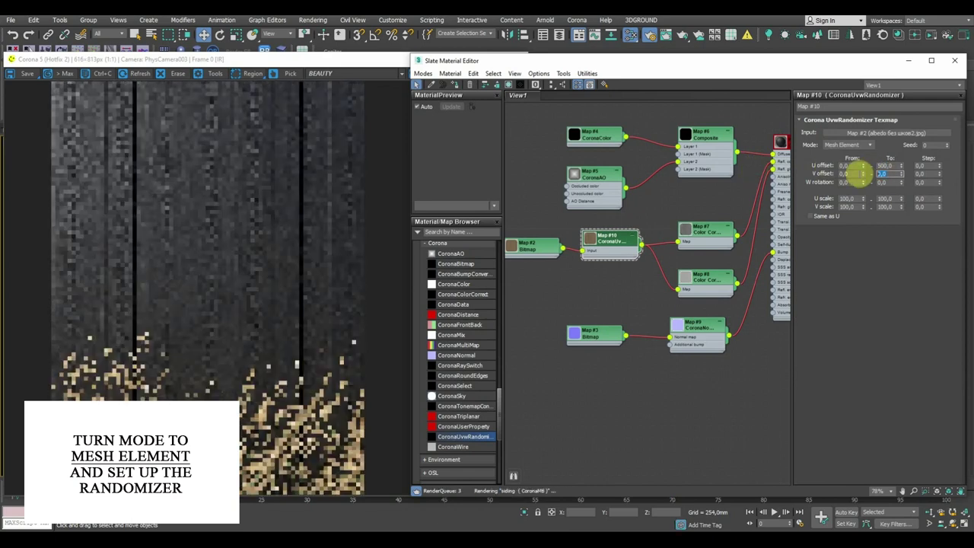
{"action": "type", "text": "0"}
{"action": "left_click", "coordinate": [859, 170]}
{"action": "double_click", "coordinate": [921, 165]}
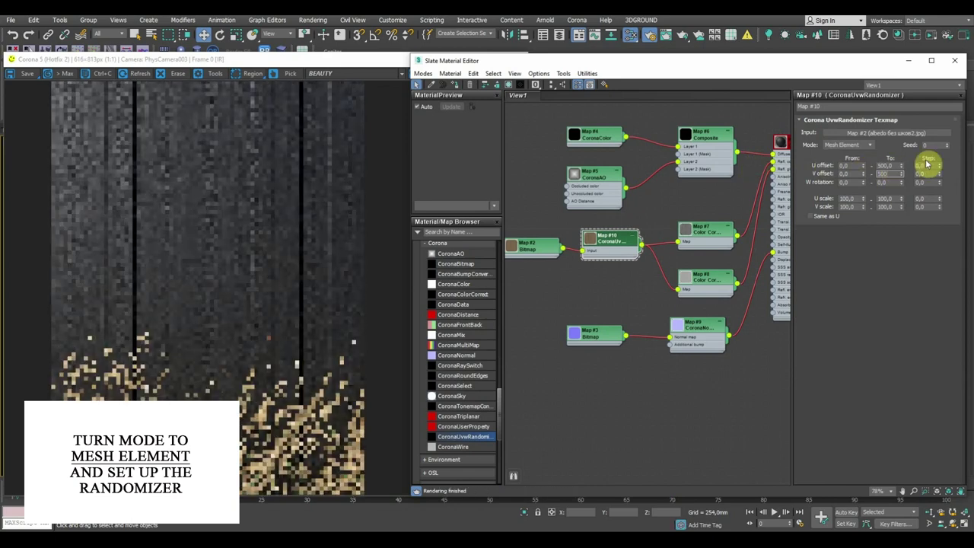
{"action": "type", "text": "10"}
{"action": "double_click", "coordinate": [926, 173]}
{"action": "type", "text": "10"}
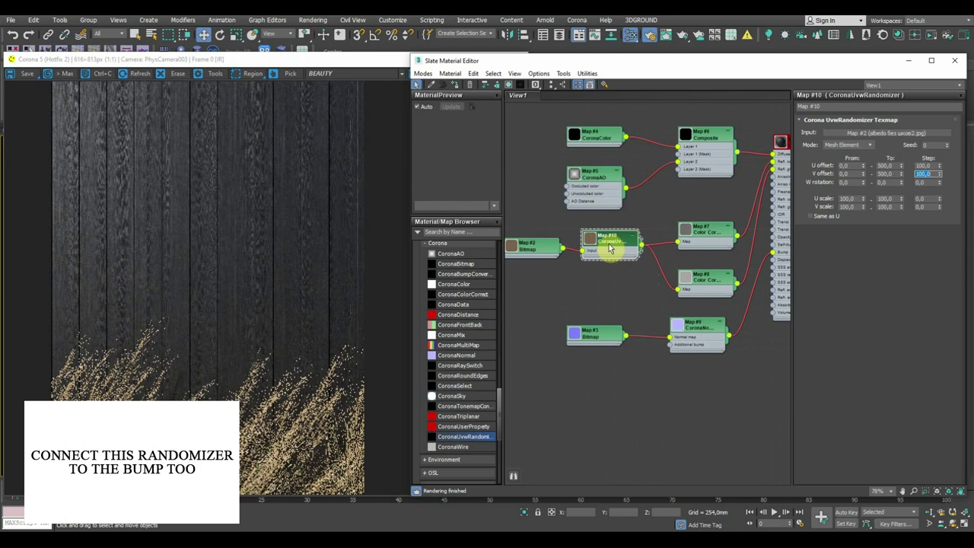
Step: Duplicate the UVW randomizer as Map #11 and wire it between the normal-map bitmap and CoronaNormal
{"action": "left_click_drag", "start_coordinate": [609, 248], "coordinate": [610, 295], "text": "shift"}
{"action": "left_click_drag", "start_coordinate": [586, 339], "coordinate": [539, 338]}
{"action": "mouse_move", "coordinate": [639, 297]}
{"action": "left_mouse_down"}
{"action": "mouse_move", "coordinate": [640, 327]}
{"action": "mouse_move", "coordinate": [630, 327]}
{"action": "left_mouse_up"}
{"action": "mouse_move", "coordinate": [615, 285]}
{"action": "left_mouse_down"}
{"action": "mouse_move", "coordinate": [631, 333]}
{"action": "mouse_move", "coordinate": [620, 327]}
{"action": "left_mouse_up"}
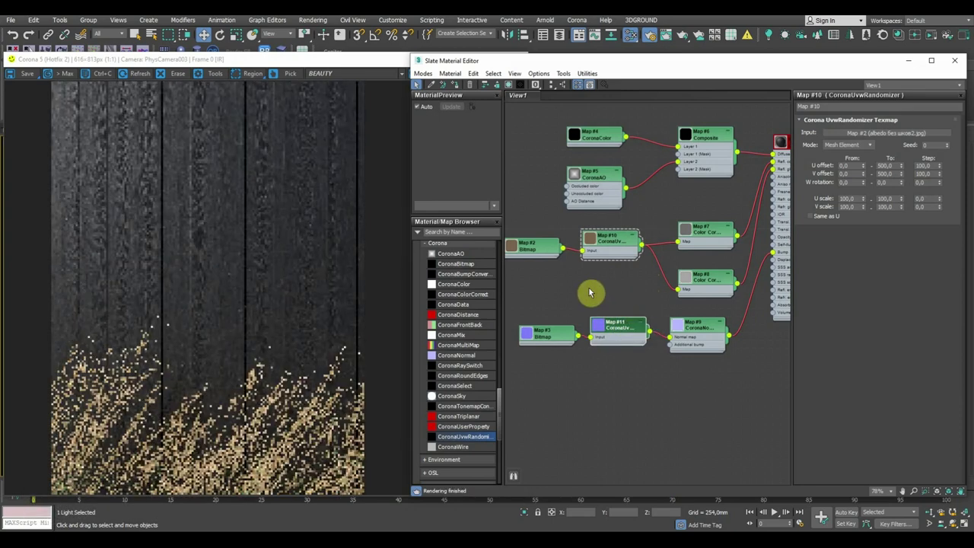
Step: Enlarge the siding CoronaMtl node's preview sphere
{"action": "scroll", "coordinate": [176, 224], "scroll_direction": "up", "scroll_amount": 1}
{"action": "scroll", "coordinate": [156, 213], "scroll_direction": "up", "scroll_amount": 1}
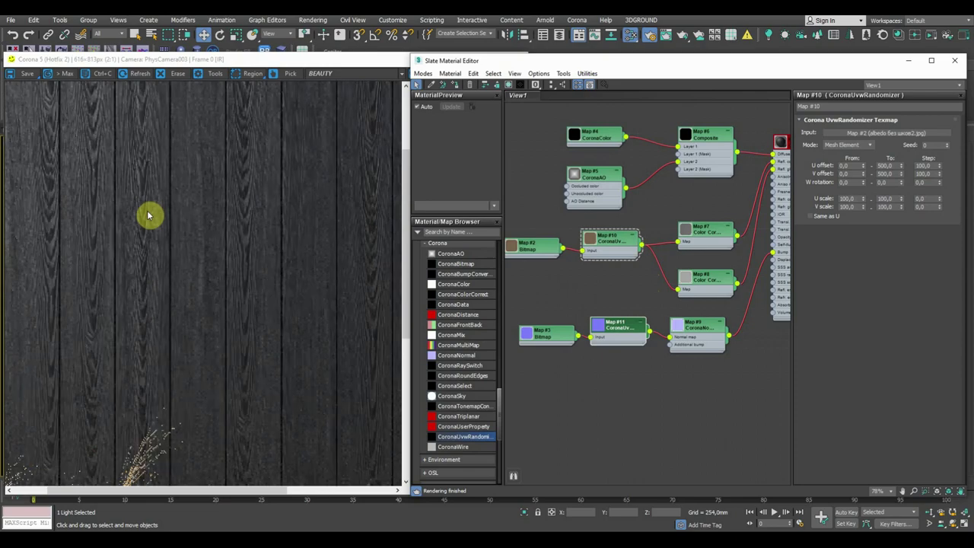
{"action": "scroll", "coordinate": [149, 216], "scroll_direction": "down", "scroll_amount": 2}
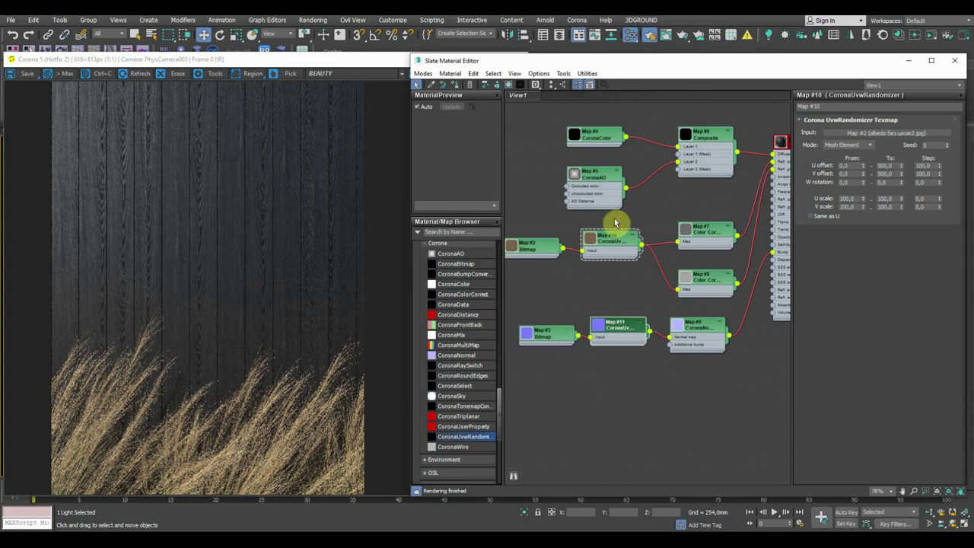
{"action": "scroll", "coordinate": [668, 220], "scroll_direction": "down", "scroll_amount": 2}
{"action": "scroll", "coordinate": [718, 180], "scroll_direction": "down", "scroll_amount": 1}
{"action": "double_click", "coordinate": [737, 151]}
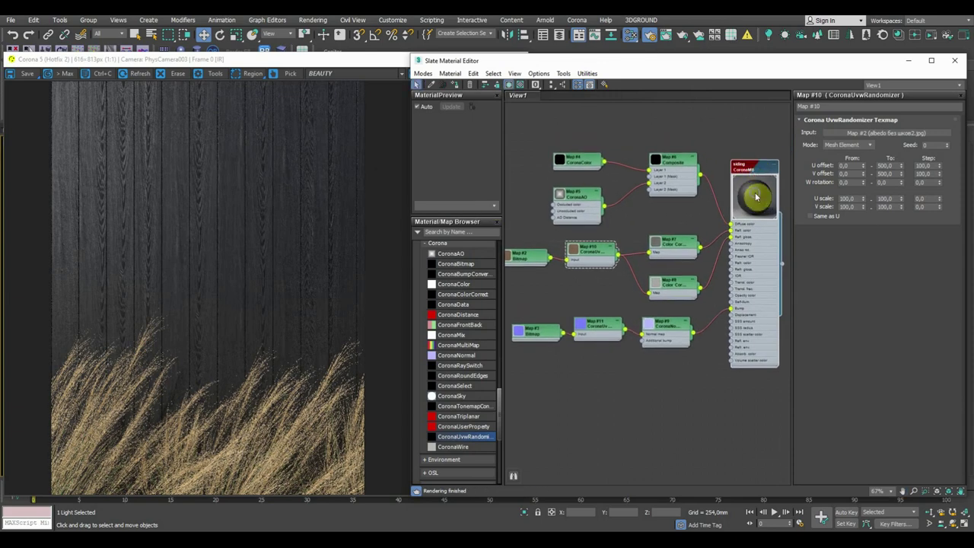
{"action": "right_click", "coordinate": [757, 176]}
{"action": "left_click", "coordinate": [792, 243]}
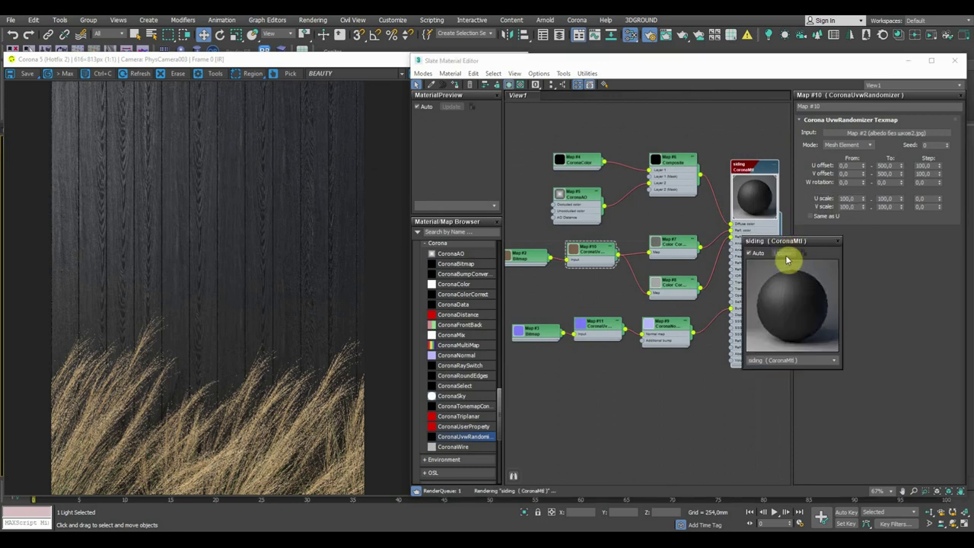
{"action": "left_click_drag", "start_coordinate": [796, 244], "coordinate": [842, 292]}
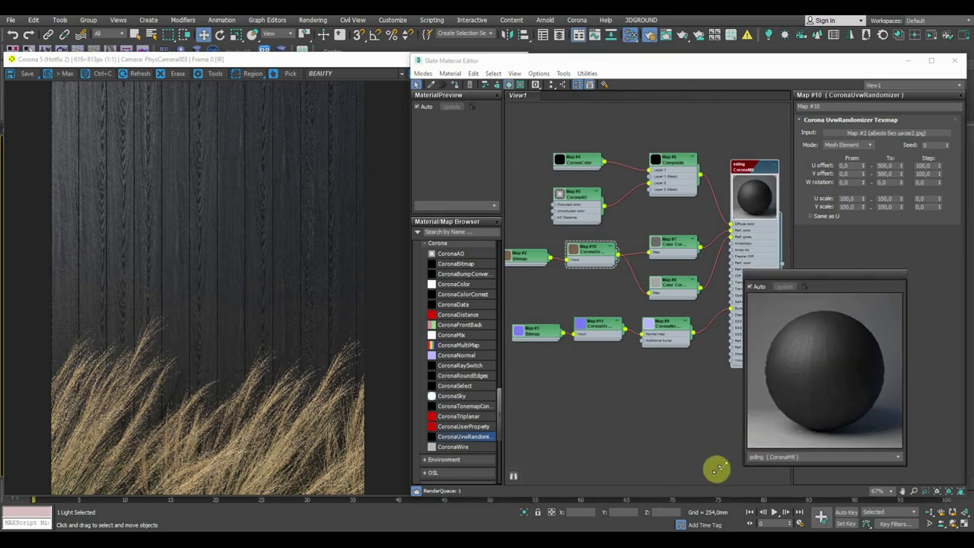
{"action": "left_click_drag", "start_coordinate": [805, 402], "coordinate": [679, 527]}
{"action": "left_click_drag", "start_coordinate": [757, 274], "coordinate": [651, 226]}
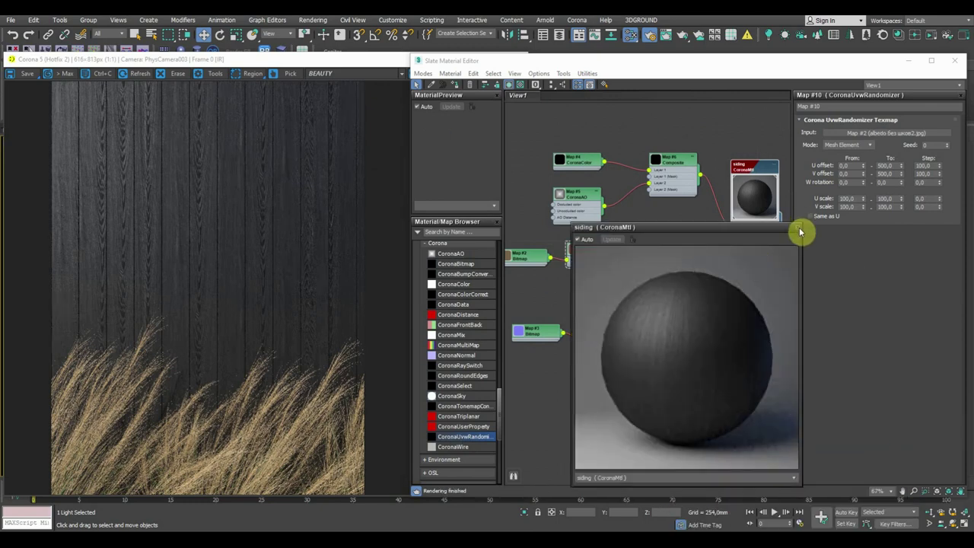
{"action": "left_click", "coordinate": [799, 228]}
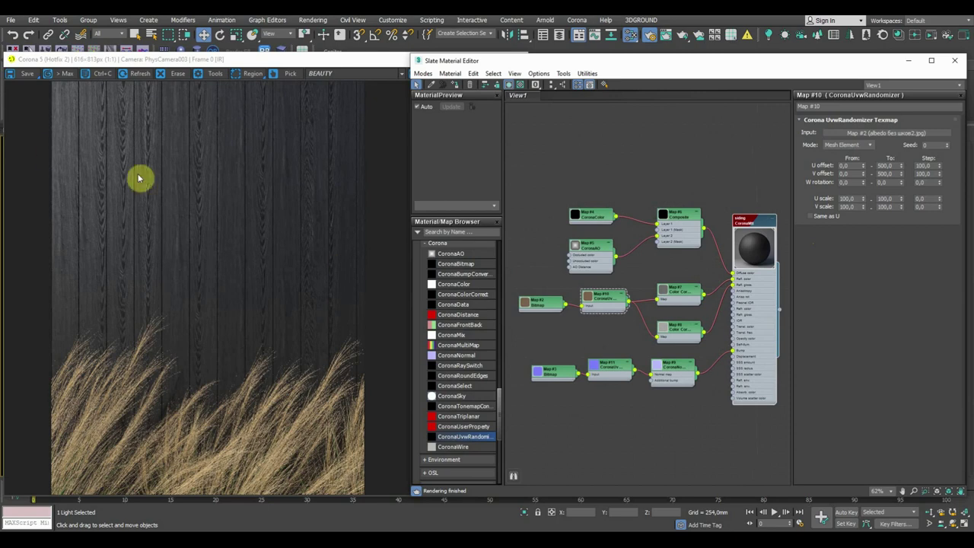
{"action": "scroll", "coordinate": [122, 176], "scroll_direction": "up", "scroll_amount": 1}
{"action": "scroll", "coordinate": [122, 177], "scroll_direction": "up", "scroll_amount": 1}
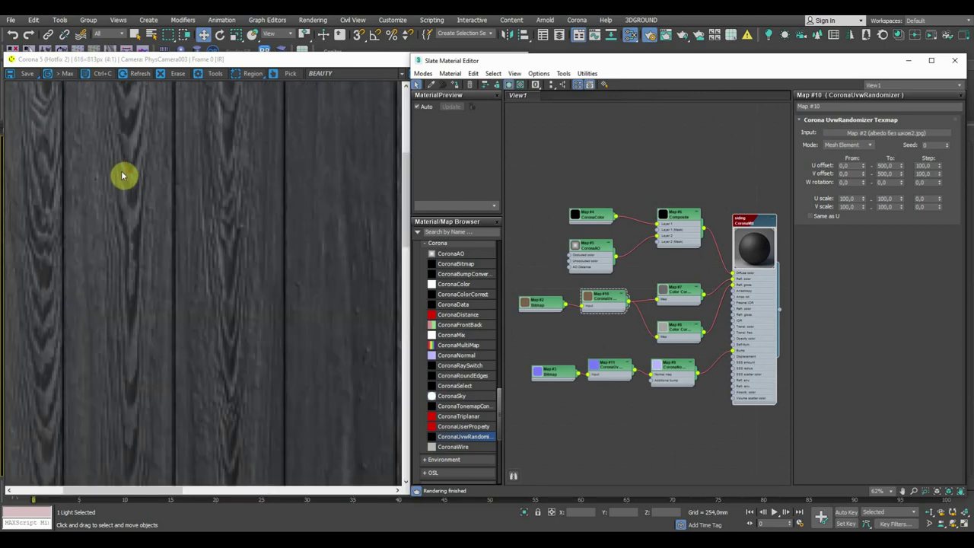
{"action": "scroll", "coordinate": [121, 177], "scroll_direction": "down", "scroll_amount": 2}
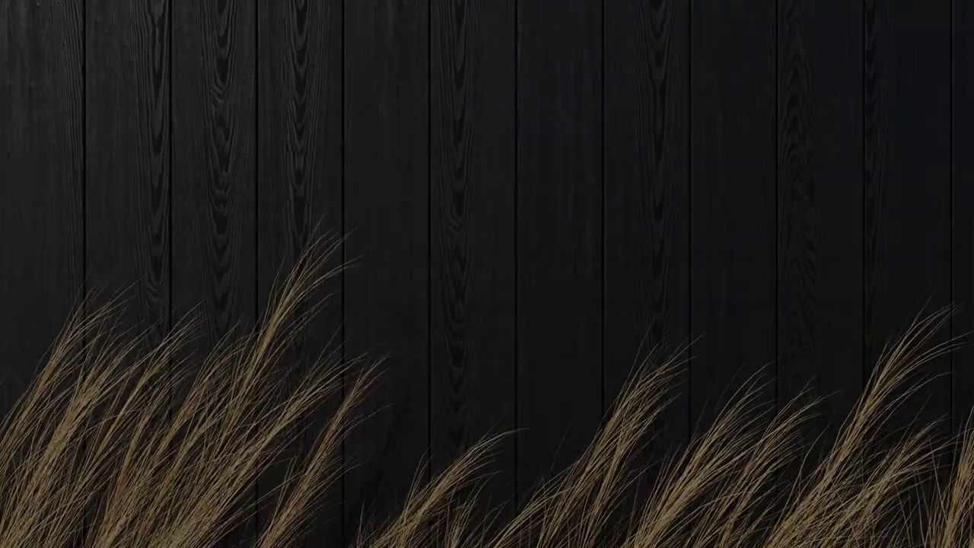